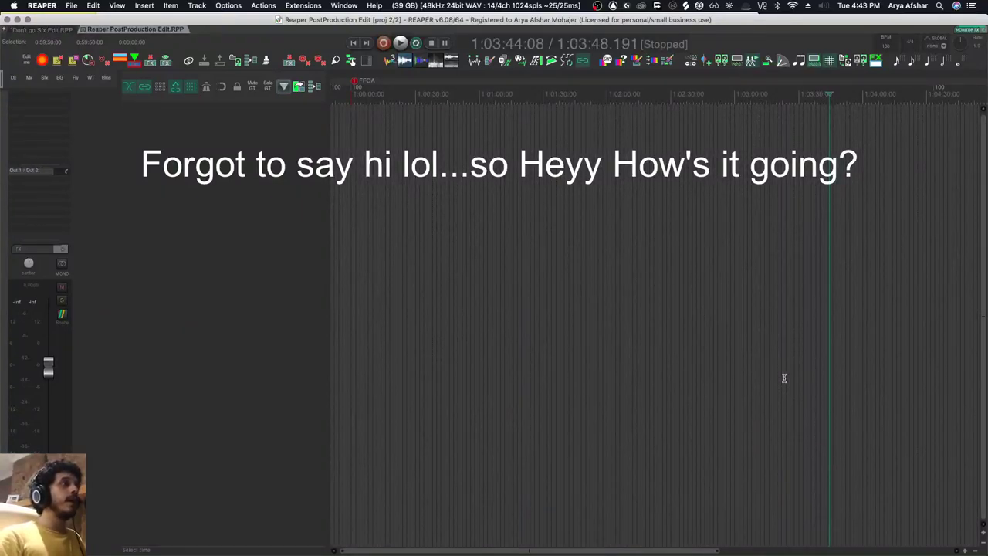
# Step: Start a new project from the Film Edit project template
pyautogui.click(71, 6)
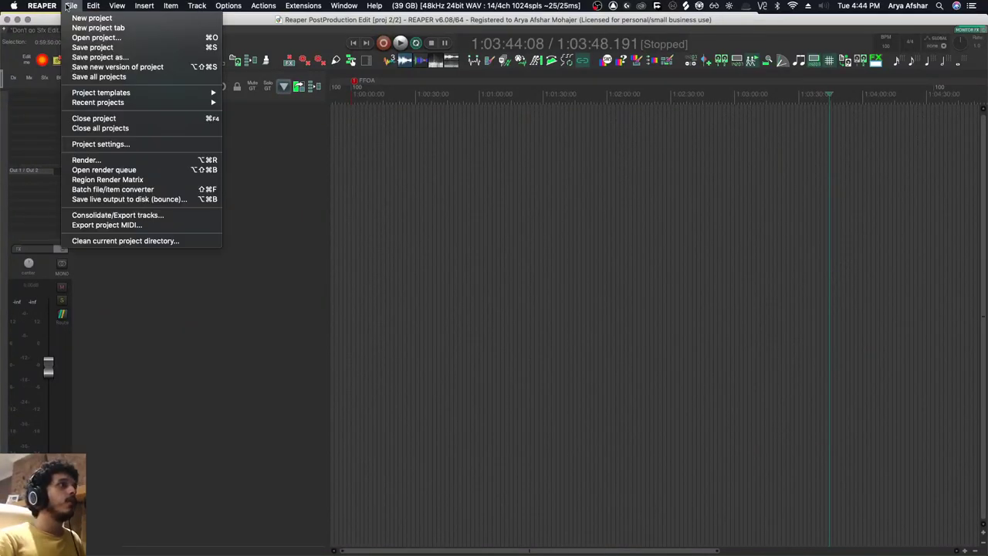
pyautogui.moveTo(125, 92)
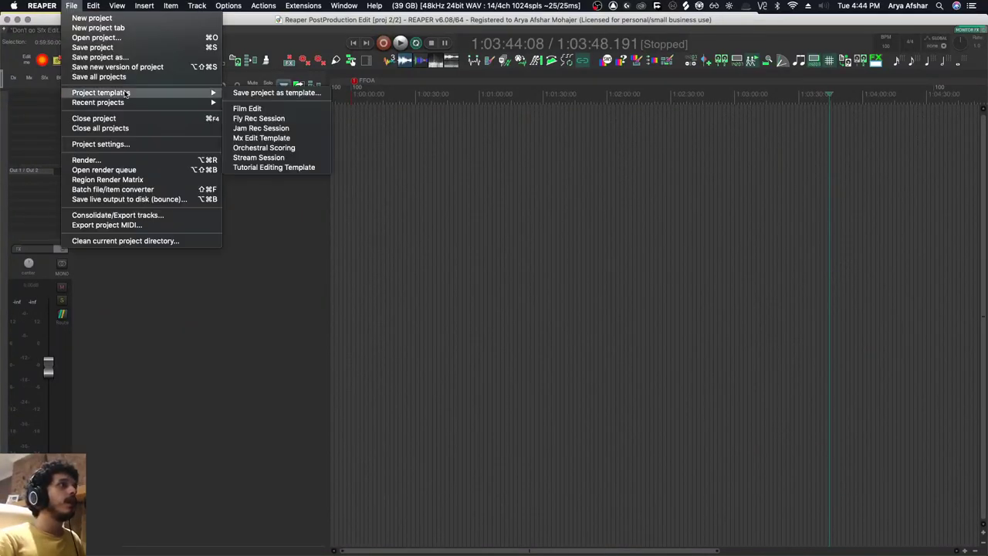
pyautogui.click(268, 108)
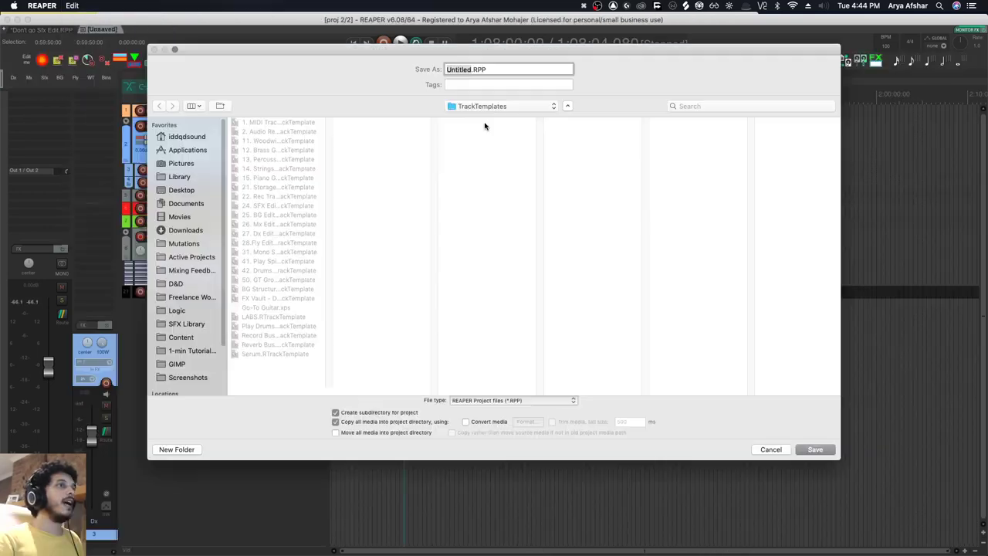
# Step: Save the project as Post_Production_Edit in SSDQD/Active Projects/Content
pyautogui.scroll(-3, 208, 323)
pyautogui.click(179, 374)
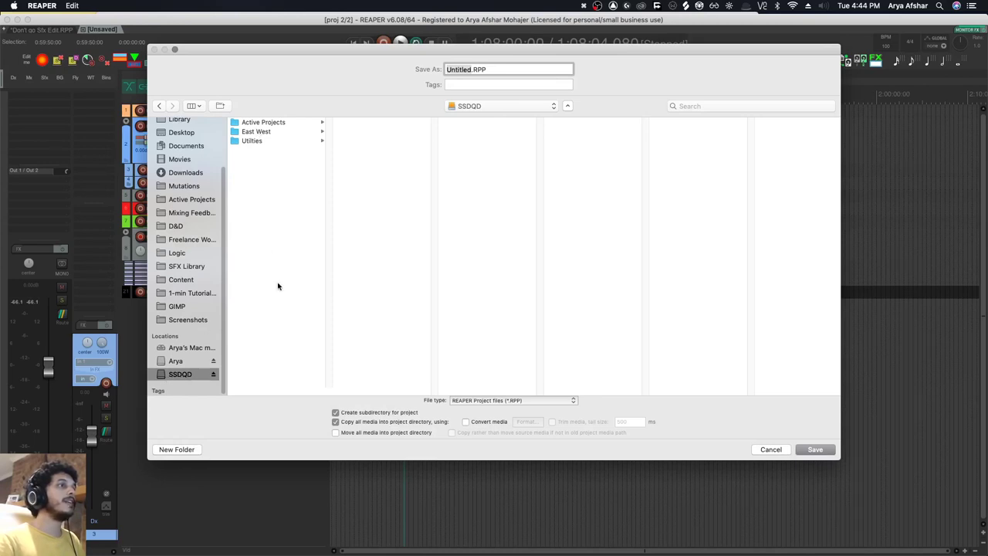
pyautogui.click(265, 123)
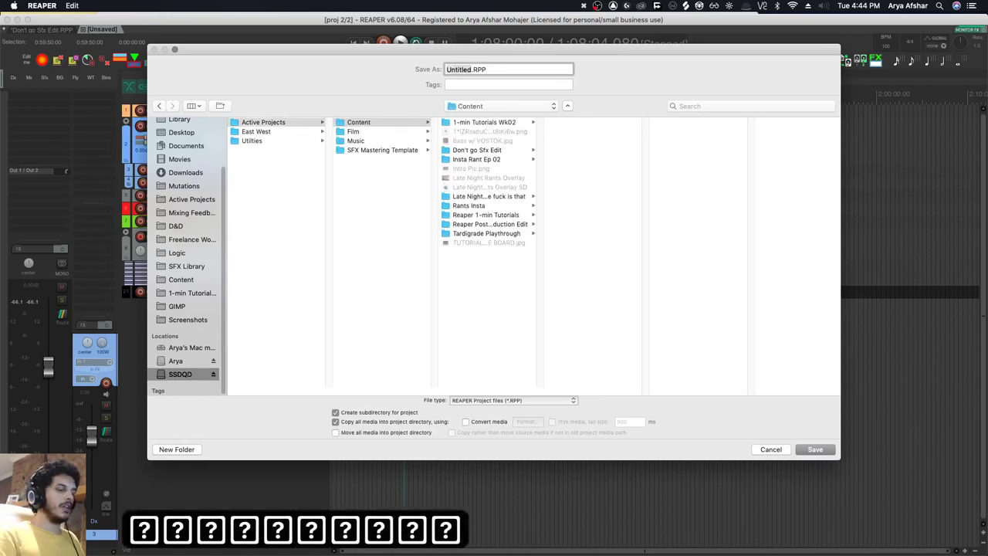
pyautogui.write('Post_Production_Edit')
pyautogui.press('Return')
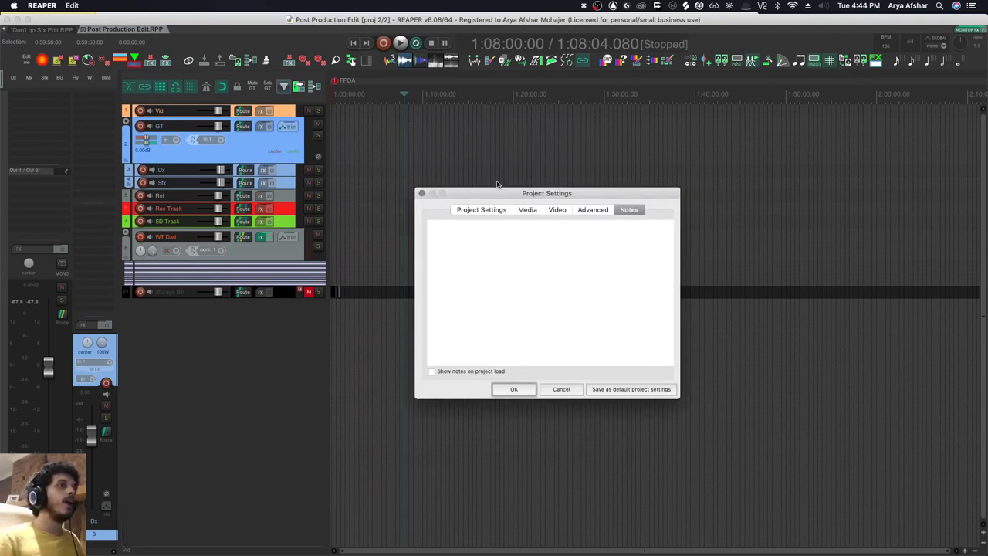
# Step: Review the general, media and video project settings (23.976 fps), then bring Finder forward
pyautogui.click(484, 212)
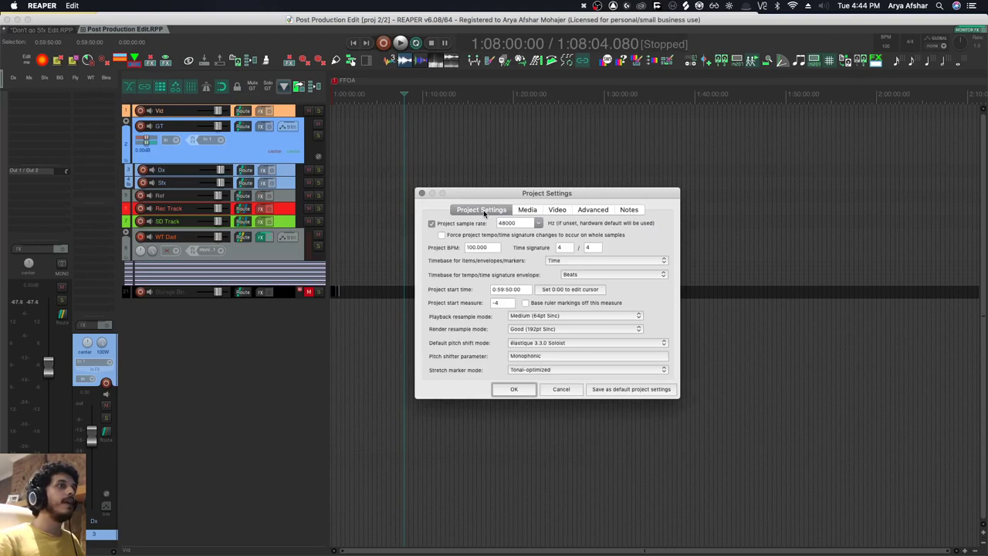
pyautogui.click(530, 211)
pyautogui.click(557, 210)
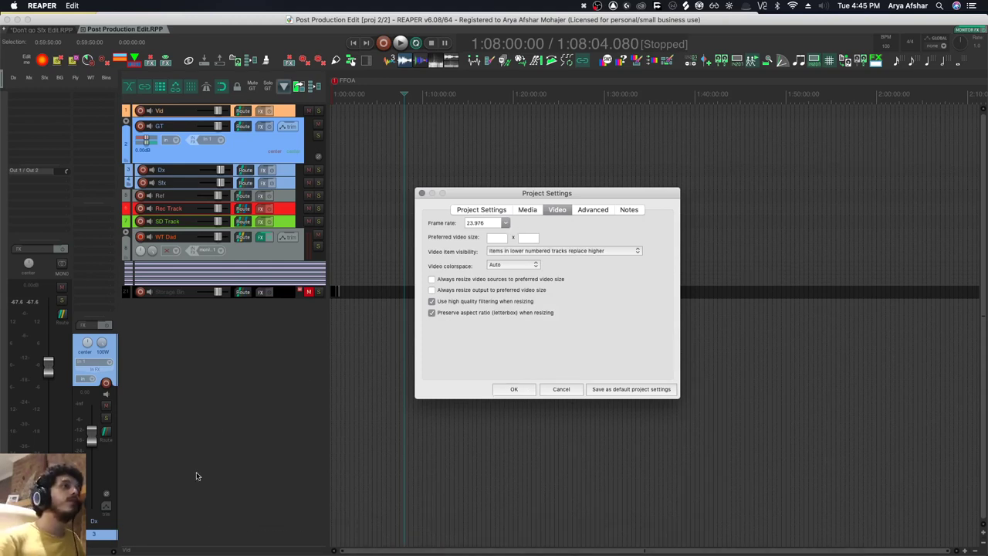
pyautogui.click(135, 542)
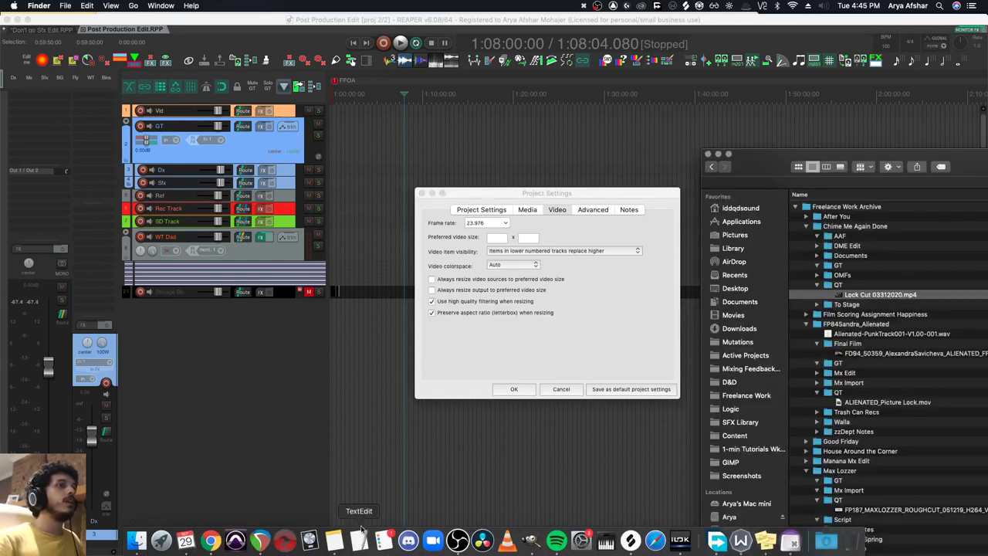
pyautogui.rightClick(859, 294)
pyautogui.click(749, 300)
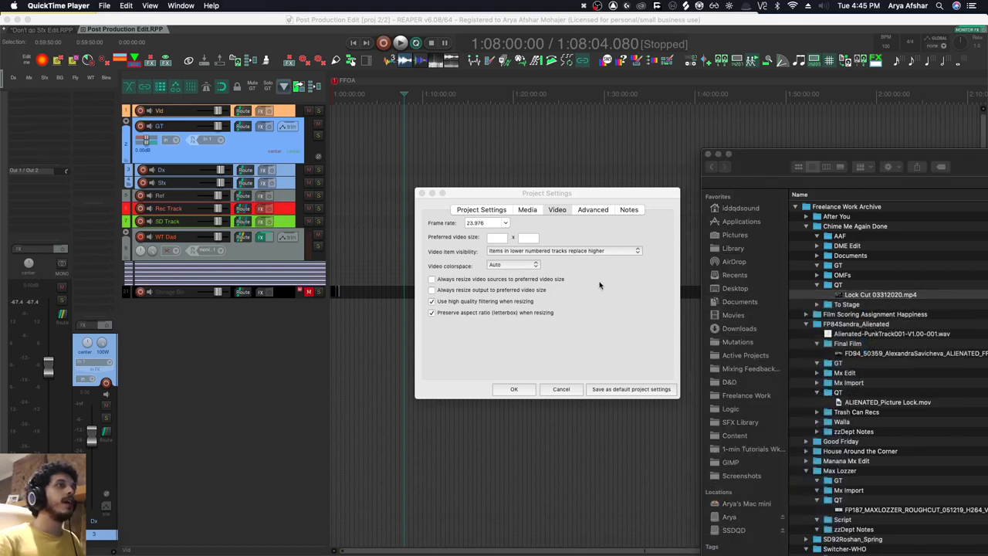
pyautogui.press('super+i')
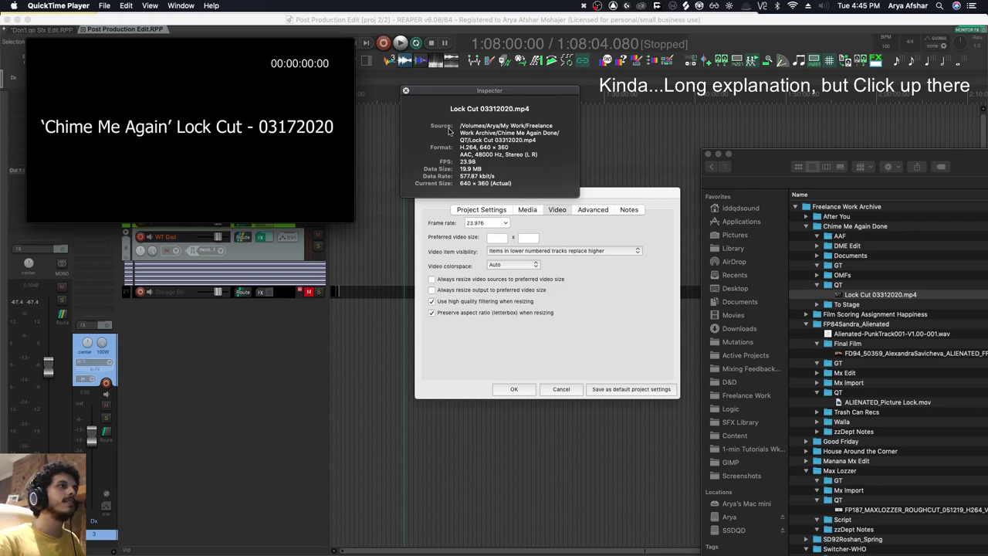
pyautogui.press('super+i')
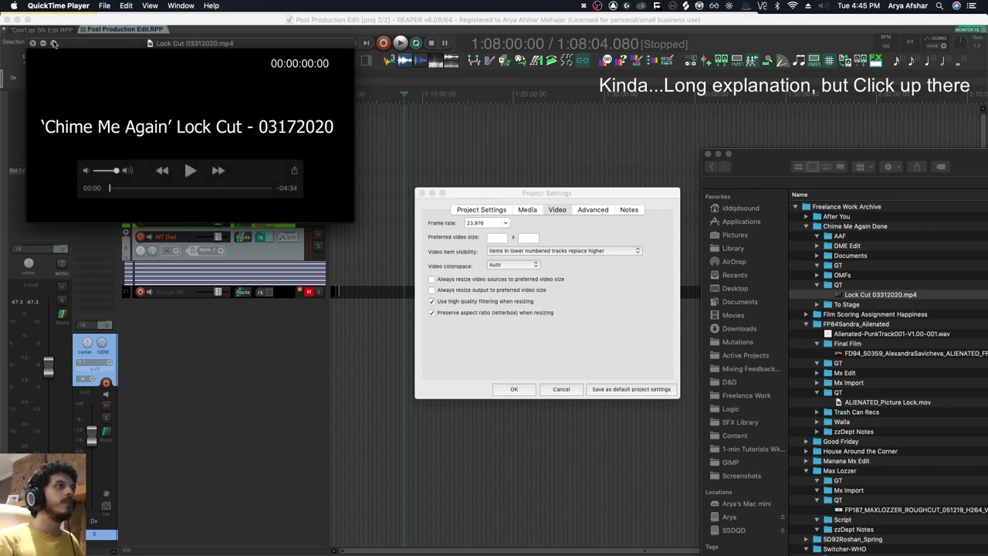
pyautogui.click(37, 44)
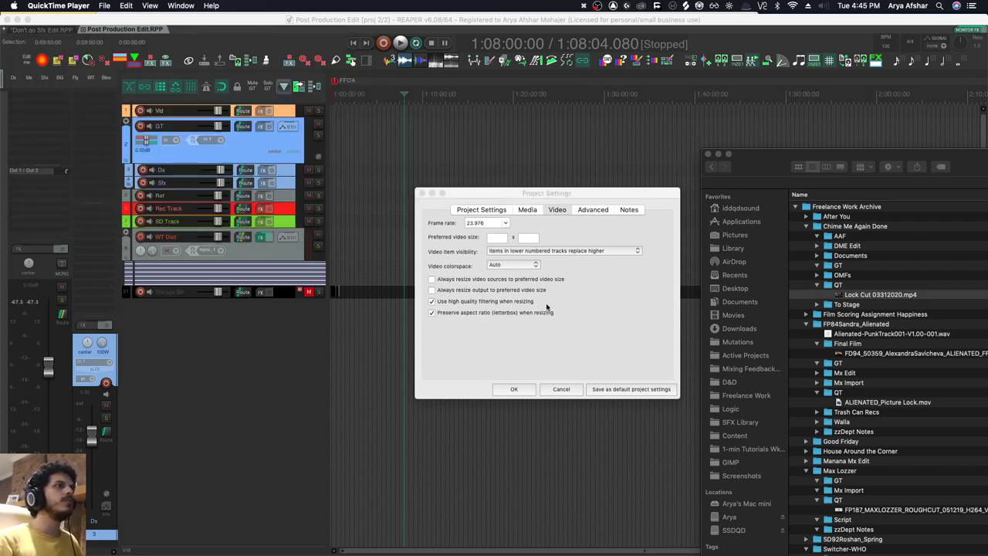
# Step: Check the Advanced and Notes settings pages, then accept the project settings with OK
pyautogui.click(594, 212)
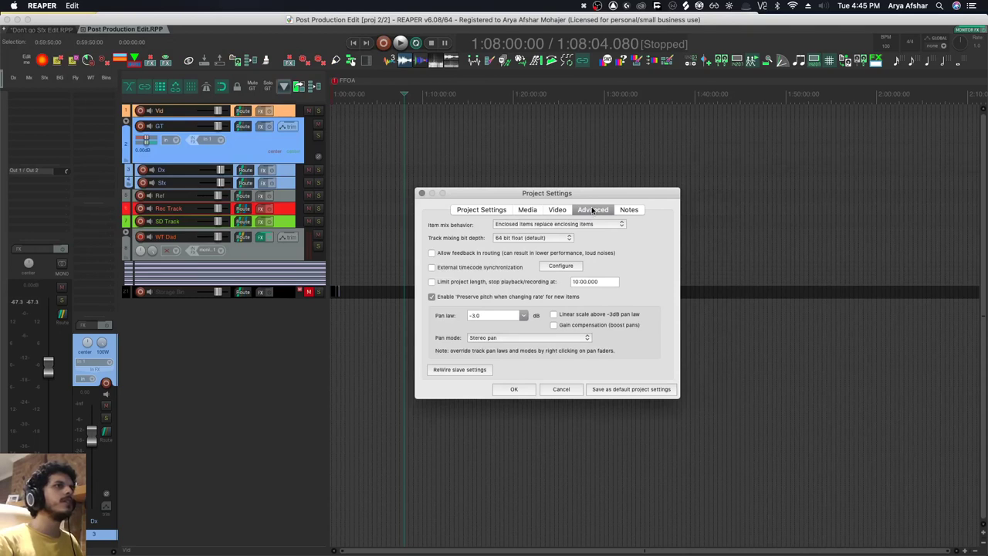
pyautogui.hotkey('ctrl', 'Tab')
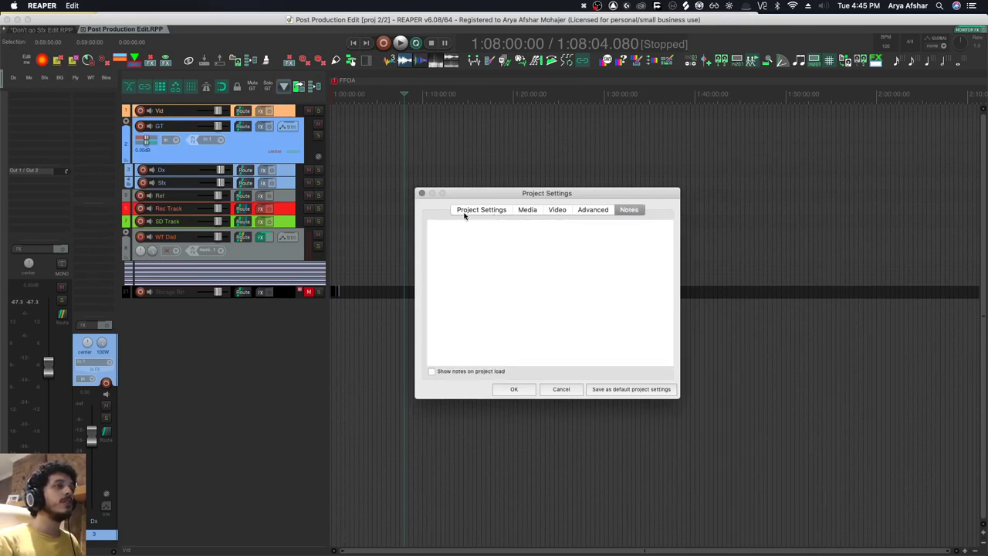
pyautogui.click(465, 216)
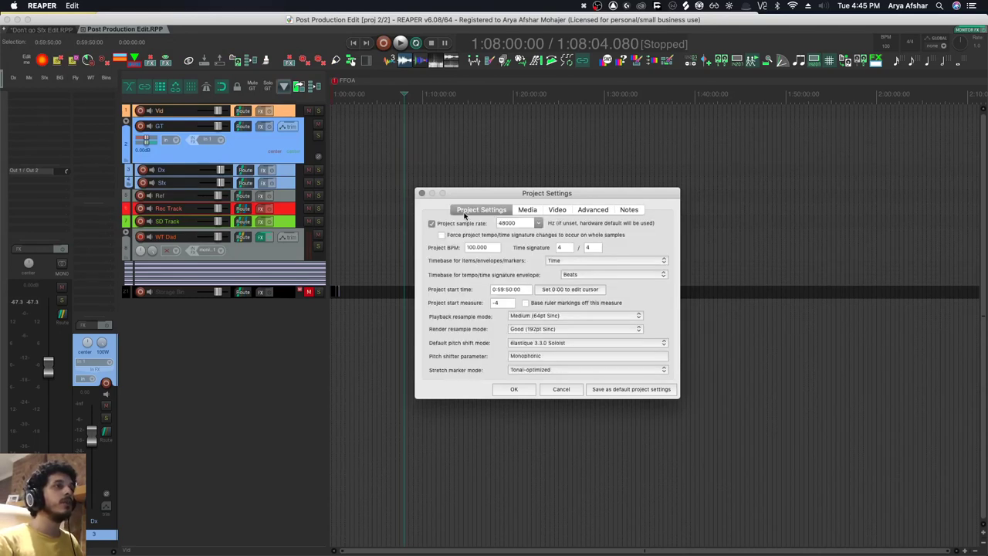
pyautogui.click(515, 390)
# Step: Open the Post Production Edit folder in Finder, enlarge it, and select the .RPP-bak file
pyautogui.keyDown('super'); pyautogui.click(325, 20); pyautogui.keyUp('super')
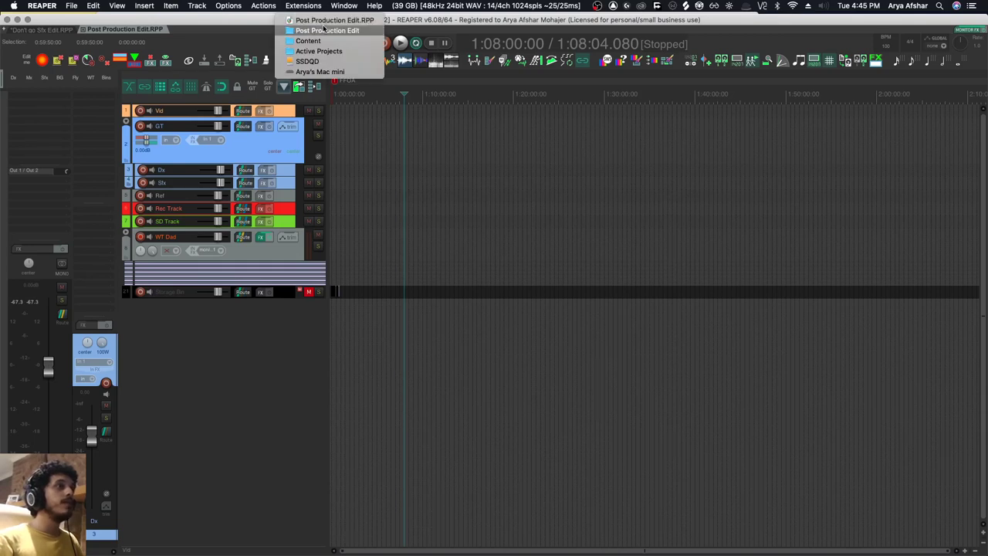
pyautogui.click(324, 30)
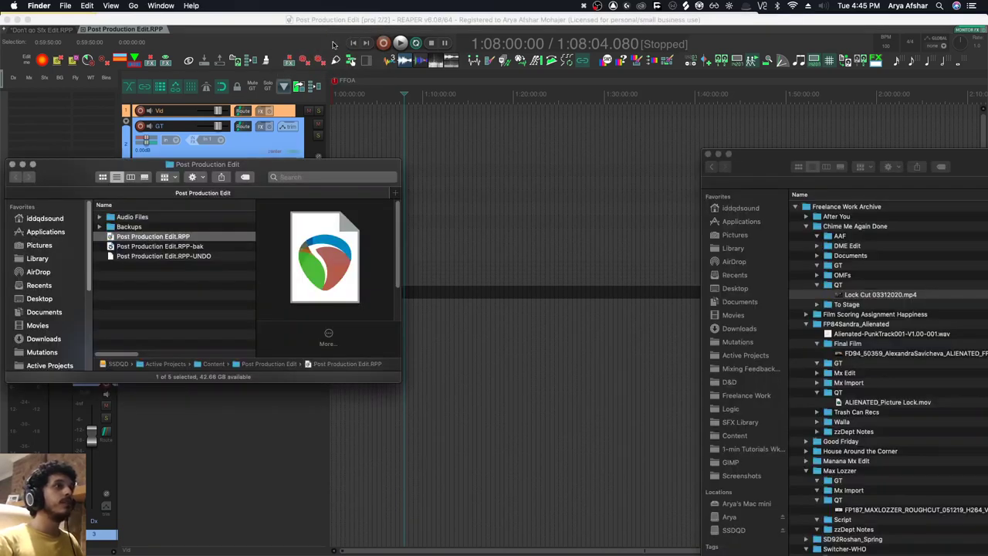
pyautogui.doubleClick(257, 163)
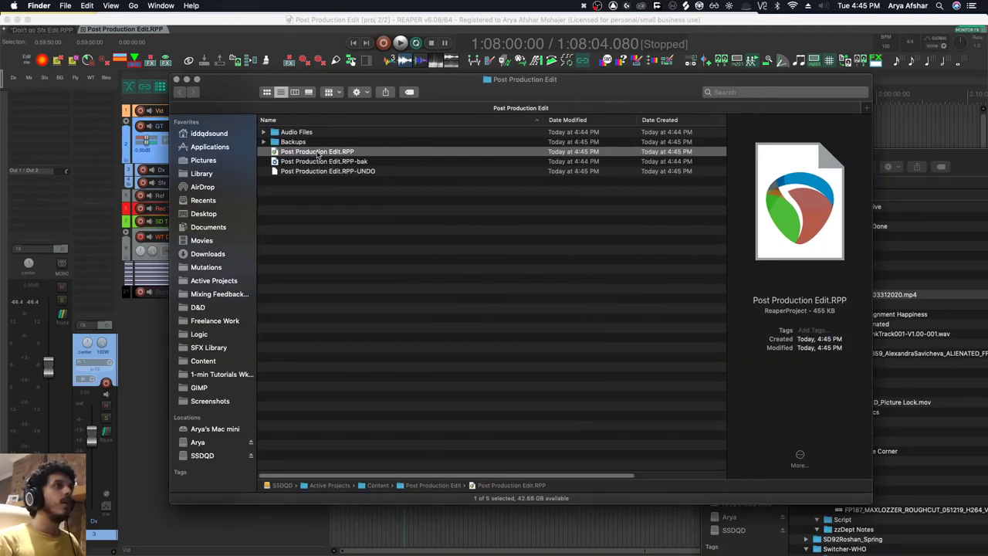
pyautogui.click(321, 163)
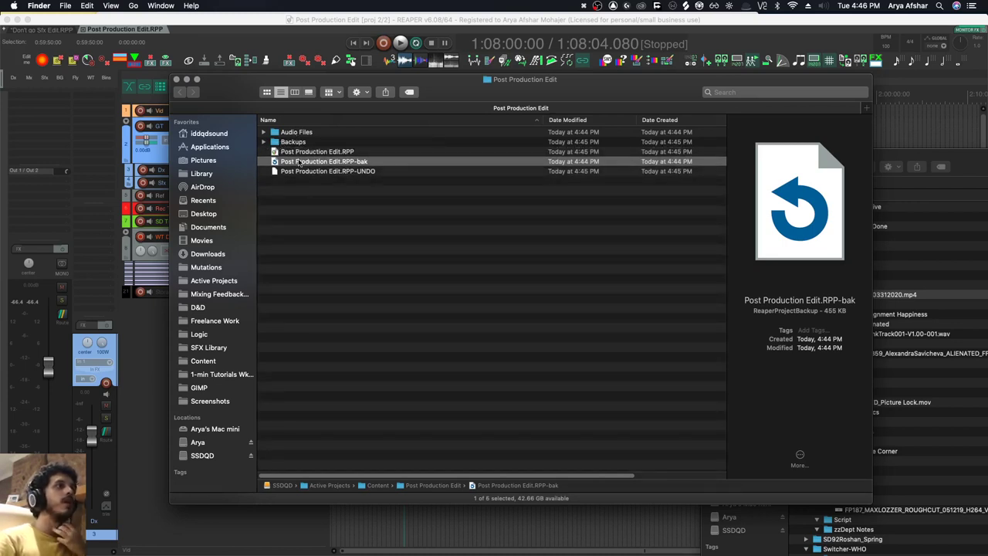
# Step: Move the edit position to 1:11:00 and save the project twice to build backups
pyautogui.doubleClick(302, 164)
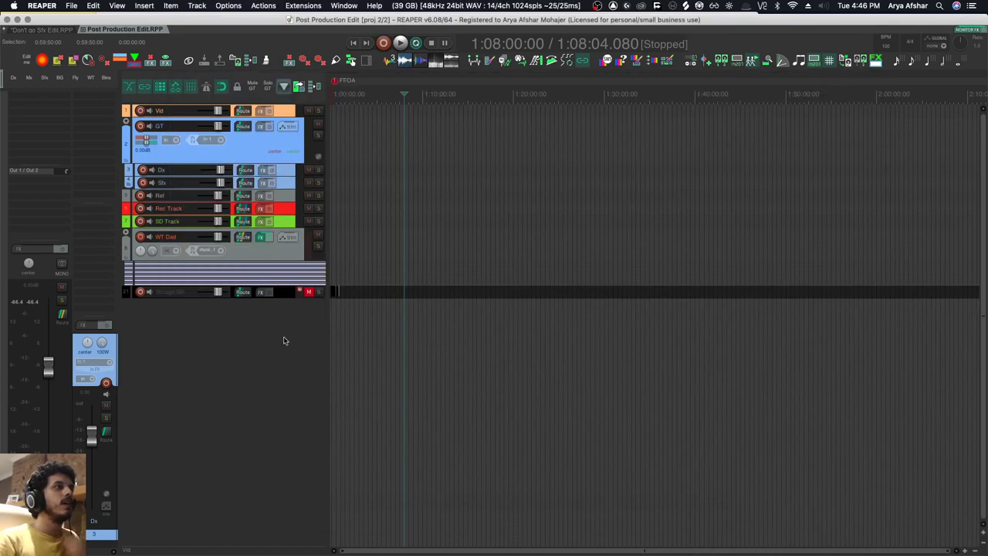
pyautogui.click(428, 320)
pyautogui.press('super+s')
pyautogui.press('super+s')
pyautogui.press('super+s')
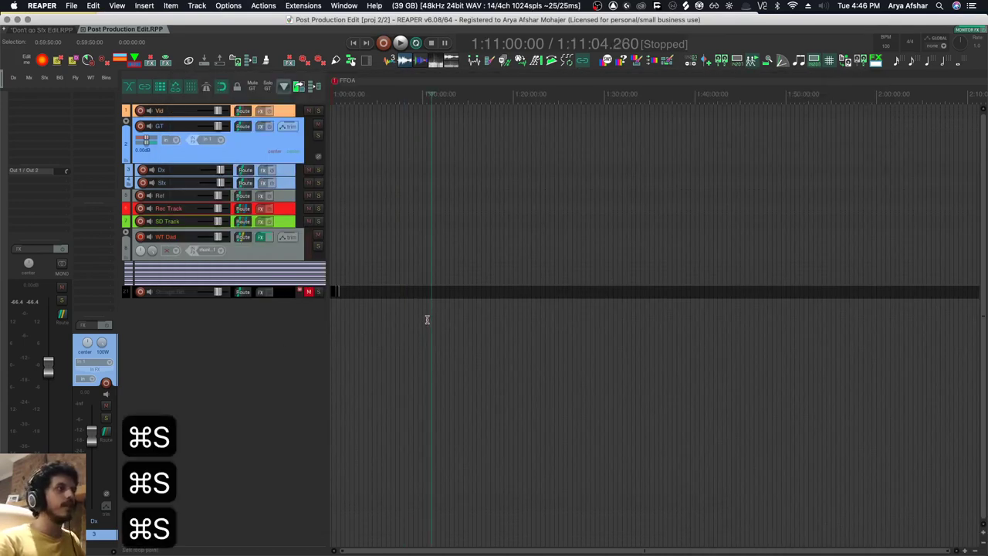
pyautogui.press('super+s')
# Step: Open the .RPP-bak from the project folder, pick the 16:45:38 version, then cancel loading
pyautogui.moveTo(236, 540)
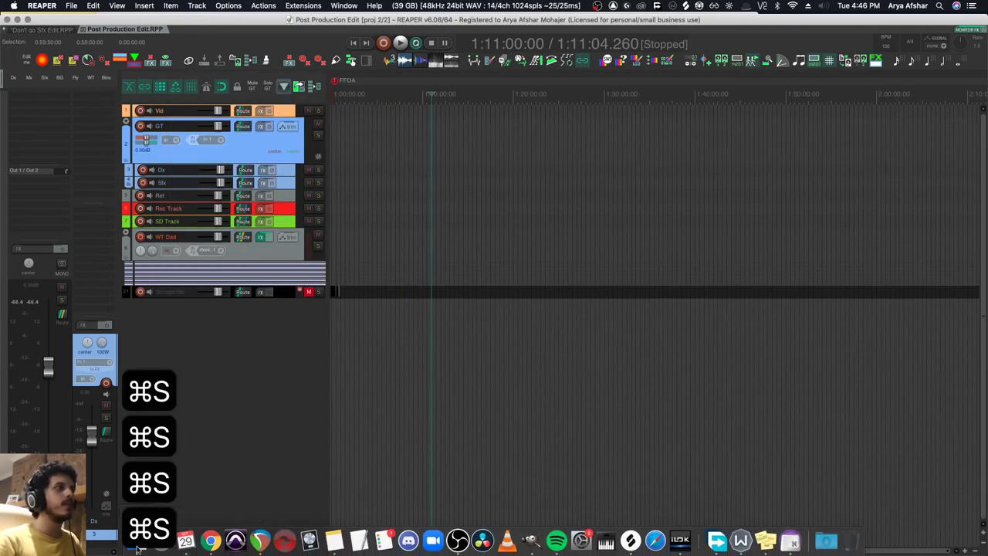
pyautogui.keyDown('super'); pyautogui.click(335, 19); pyautogui.keyUp('super')
pyautogui.click(344, 32)
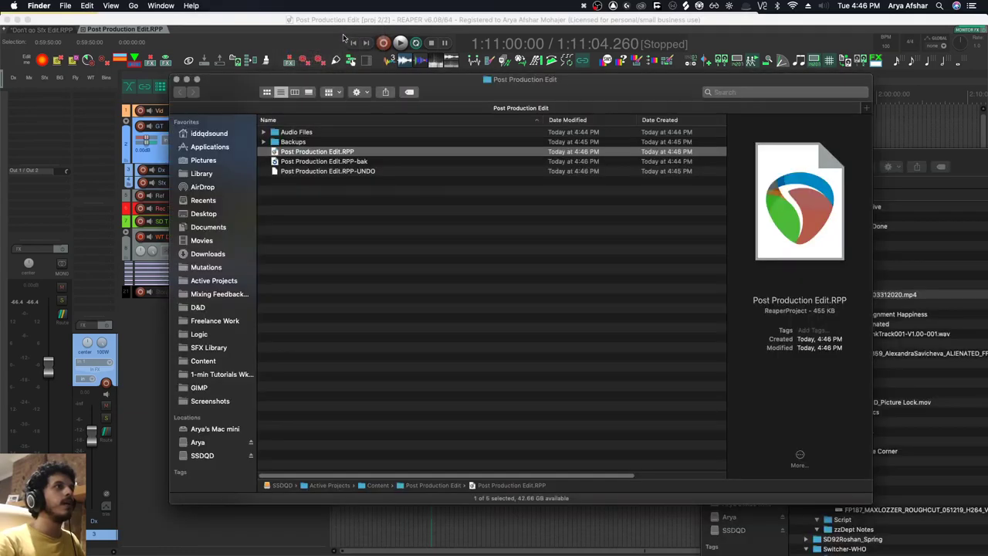
pyautogui.doubleClick(325, 163)
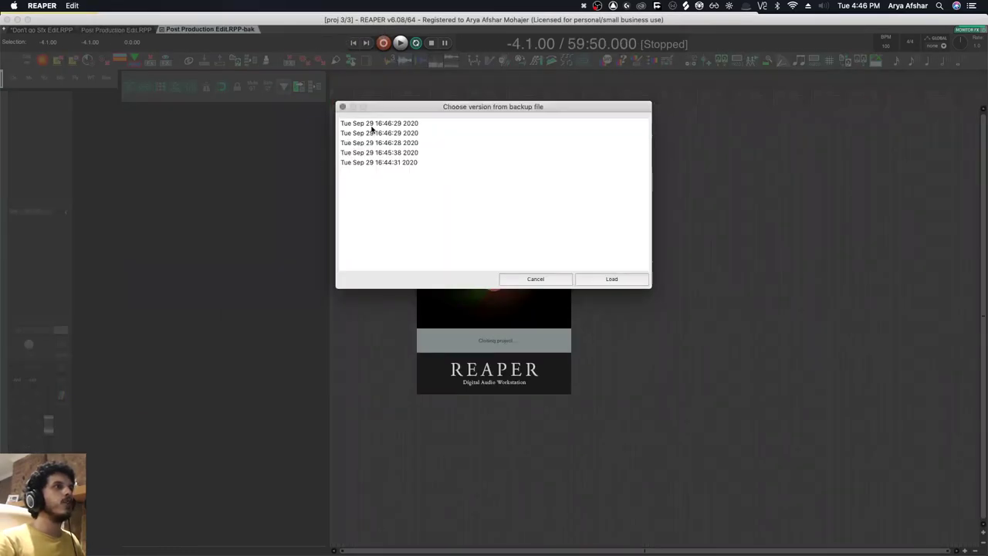
pyautogui.click(374, 126)
pyautogui.click(374, 153)
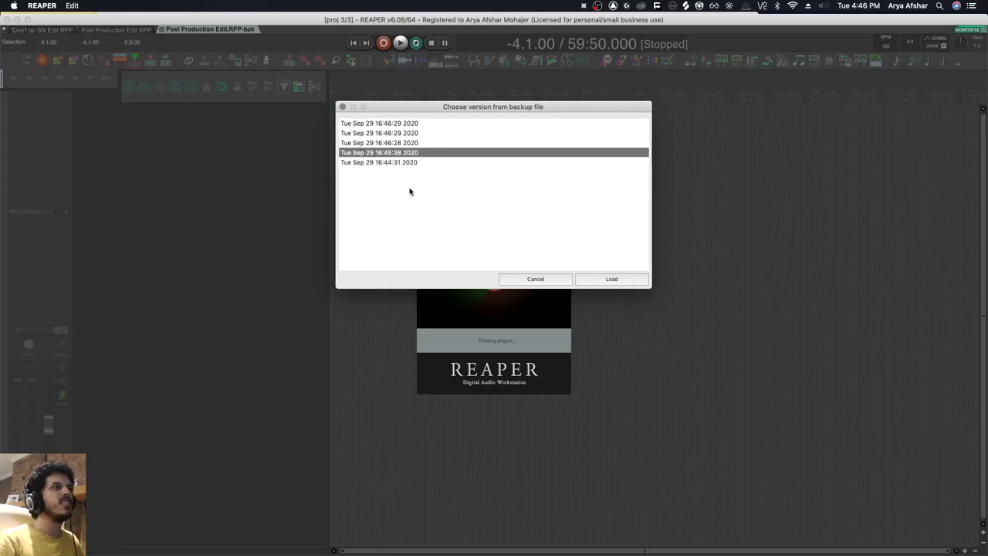
pyautogui.click(532, 279)
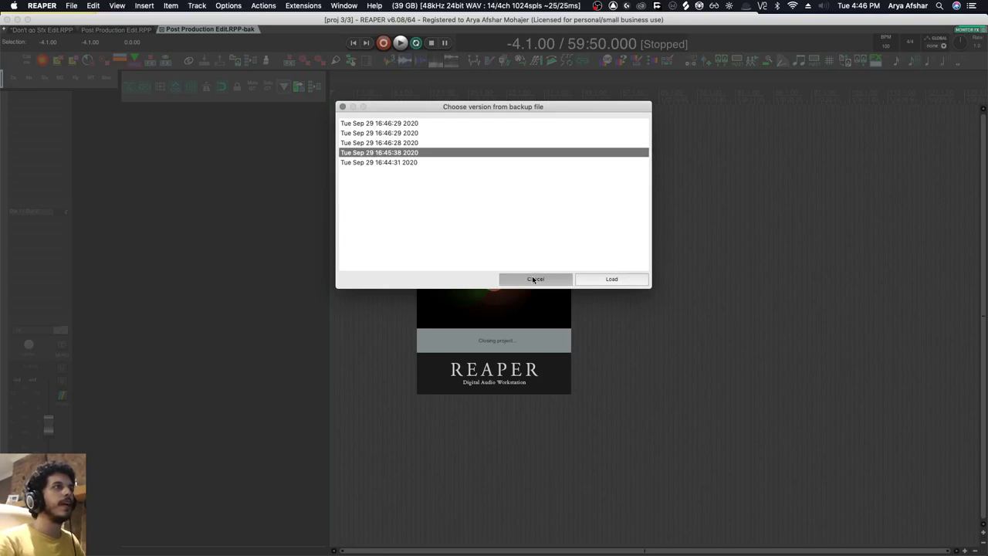
# Step: Preview Post Production Edit.RPP-UNDO in the project folder window
pyautogui.click(185, 538)
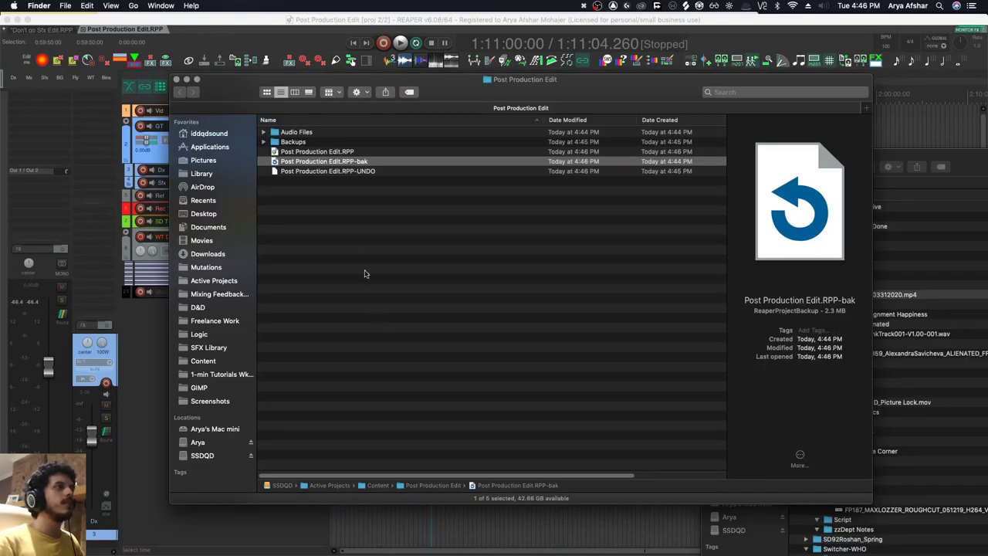
pyautogui.click(343, 173)
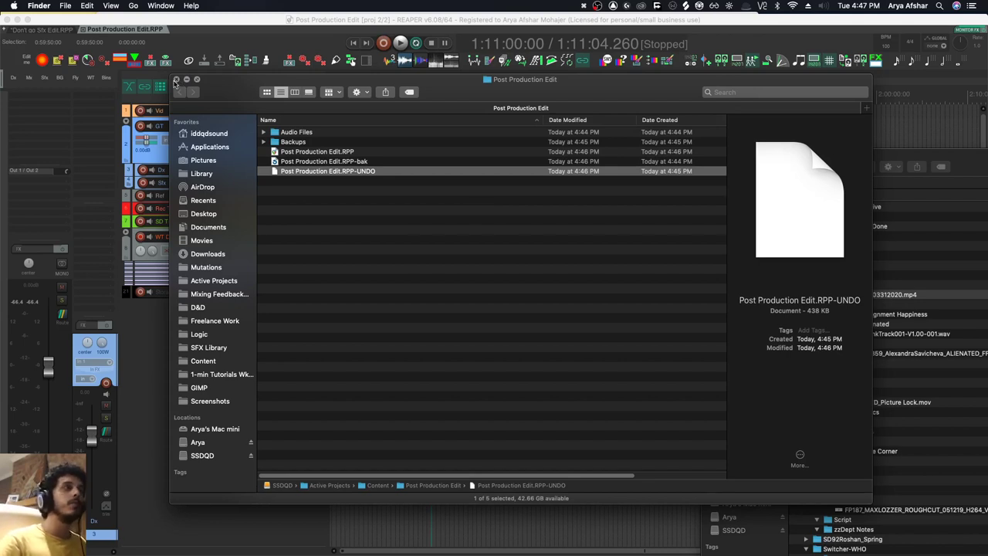
# Step: Close the Finder folder window to return to the Post Production Edit project
pyautogui.click(177, 80)
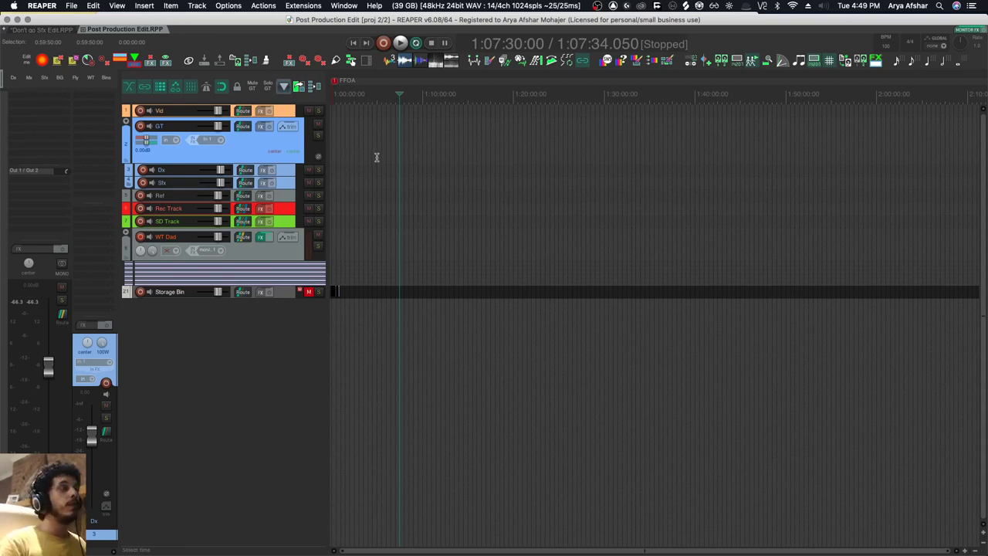
# Step: Select the Vid, GT, Ref, Rec and SD tracks in turn
pyautogui.click(283, 112)
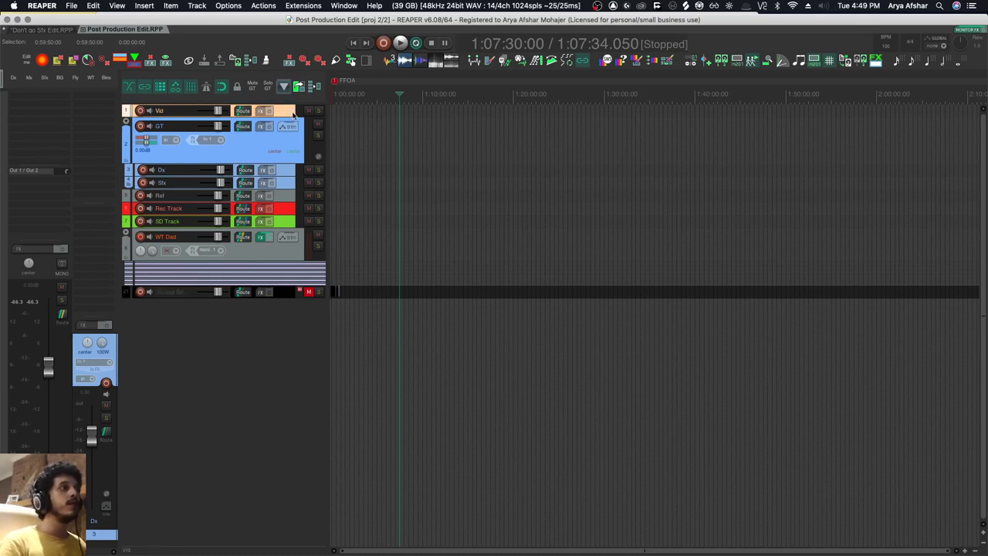
pyautogui.click(286, 146)
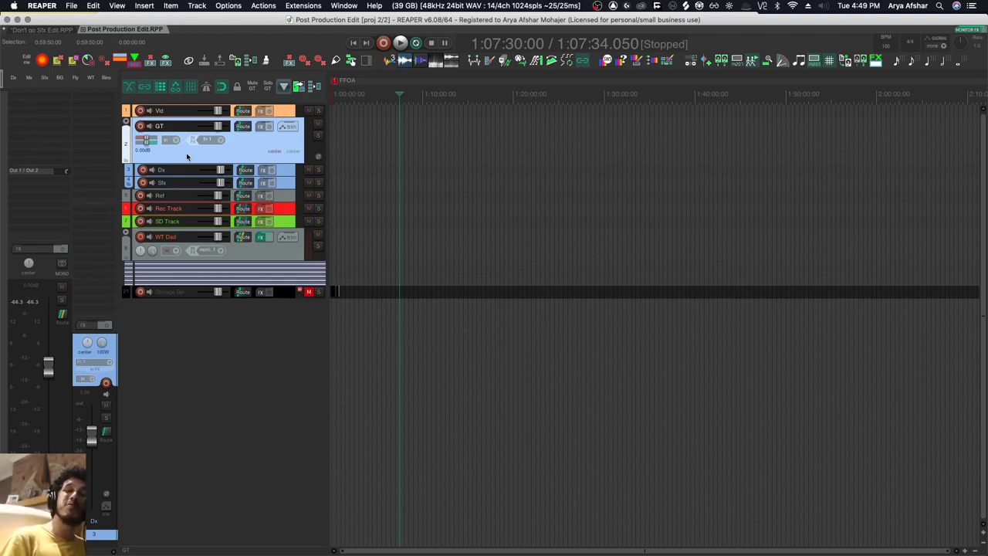
pyautogui.click(286, 199)
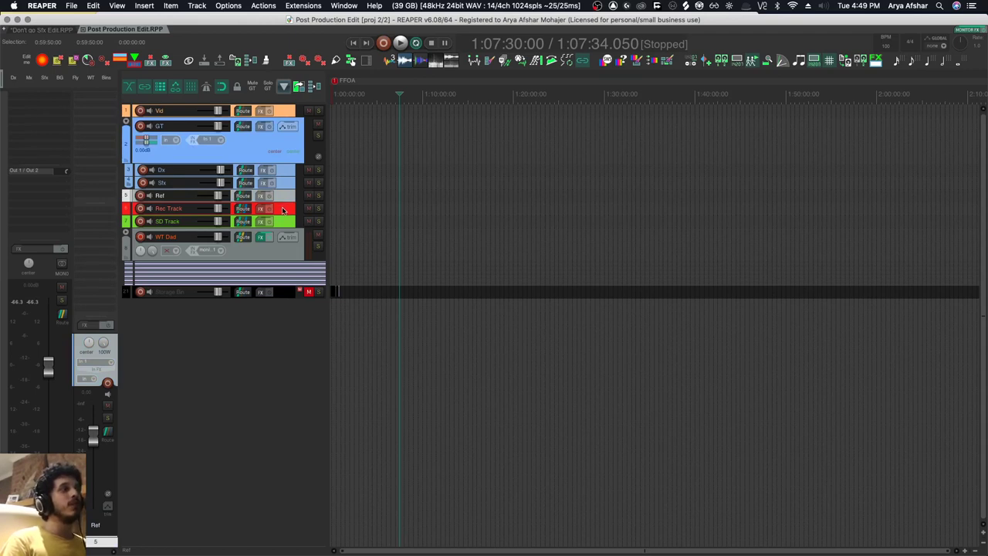
pyautogui.click(282, 211)
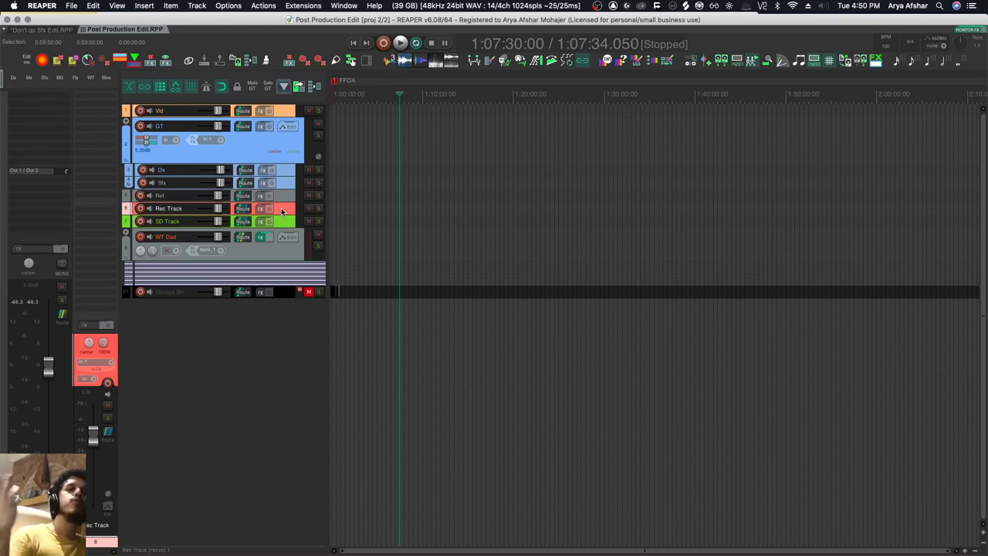
pyautogui.click(278, 222)
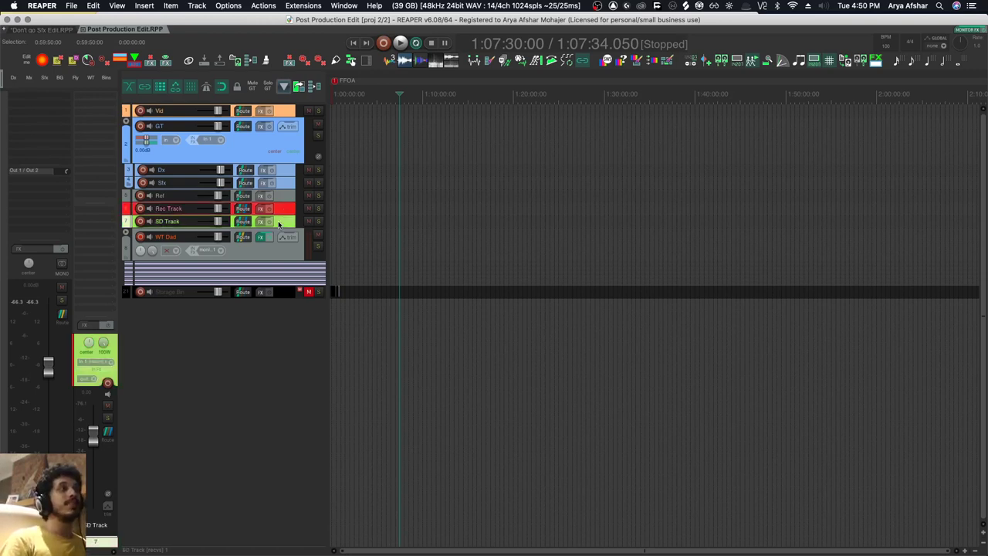
# Step: Expand the WT Dad folder and select the Storage Bin track
pyautogui.click(128, 234)
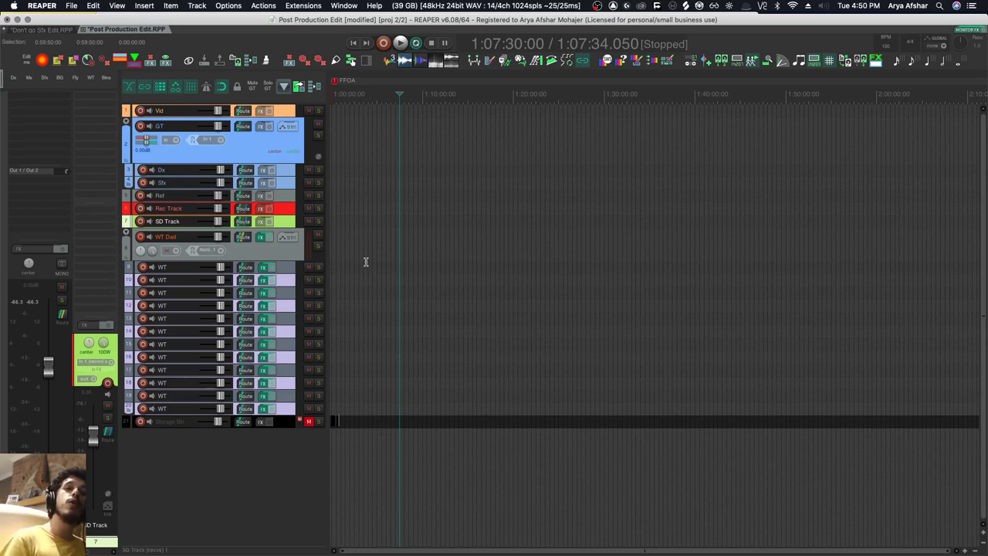
pyautogui.click(280, 424)
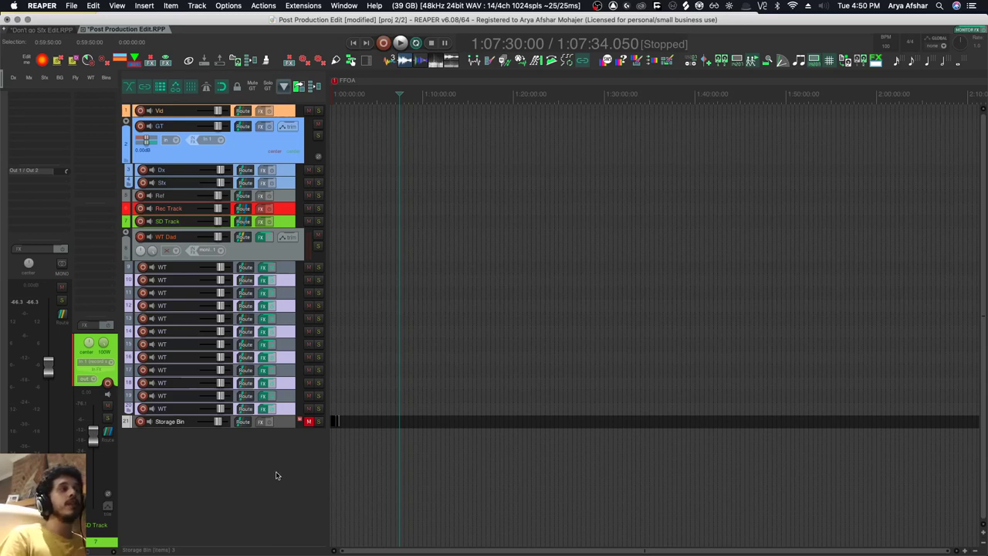
pyautogui.click(272, 468)
pyautogui.click(281, 423)
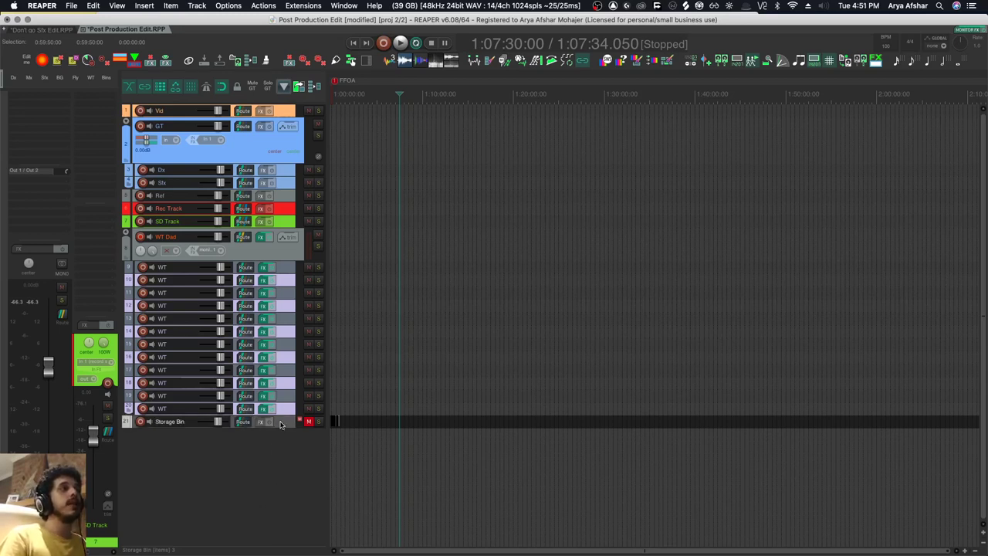
# Step: Insert the 24. SFX Edit Group track template below Storage Bin and select its tracks
pyautogui.rightClick(281, 423)
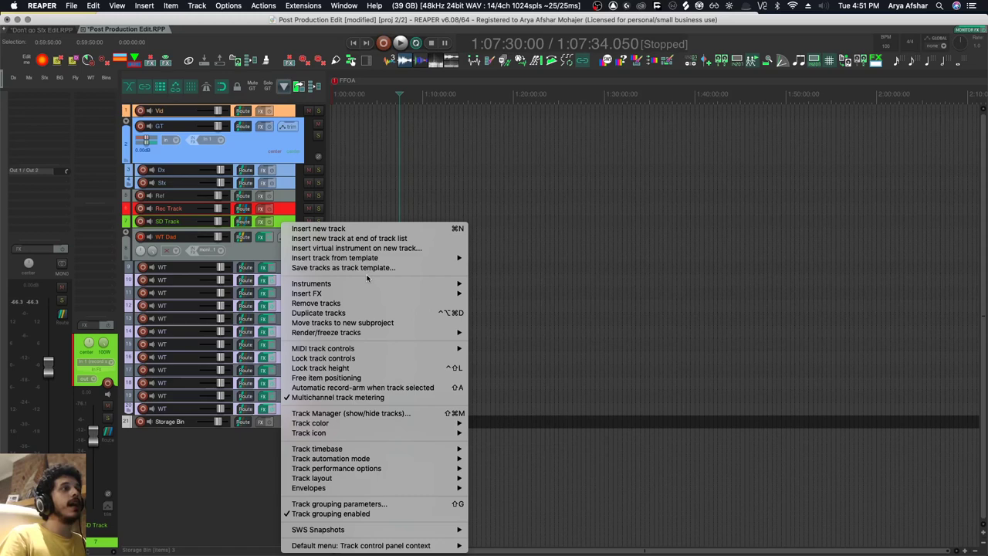
pyautogui.moveTo(367, 260)
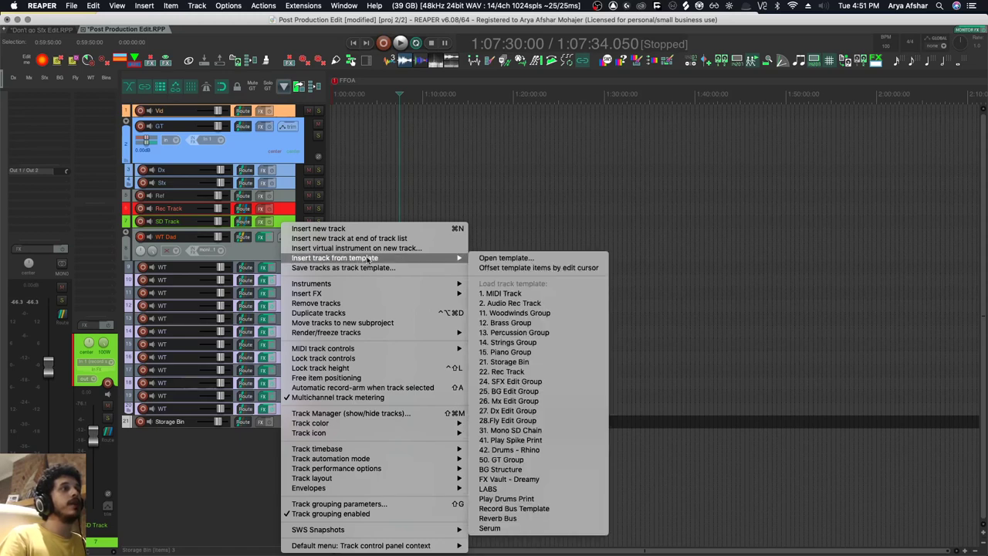
pyautogui.click(513, 381)
pyautogui.scroll(-5, 430, 370)
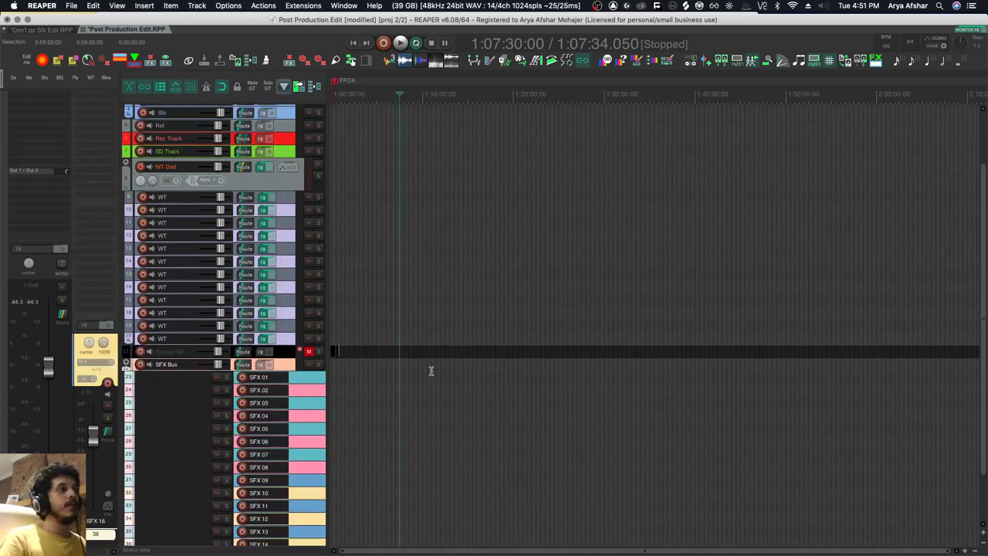
pyautogui.click(272, 529)
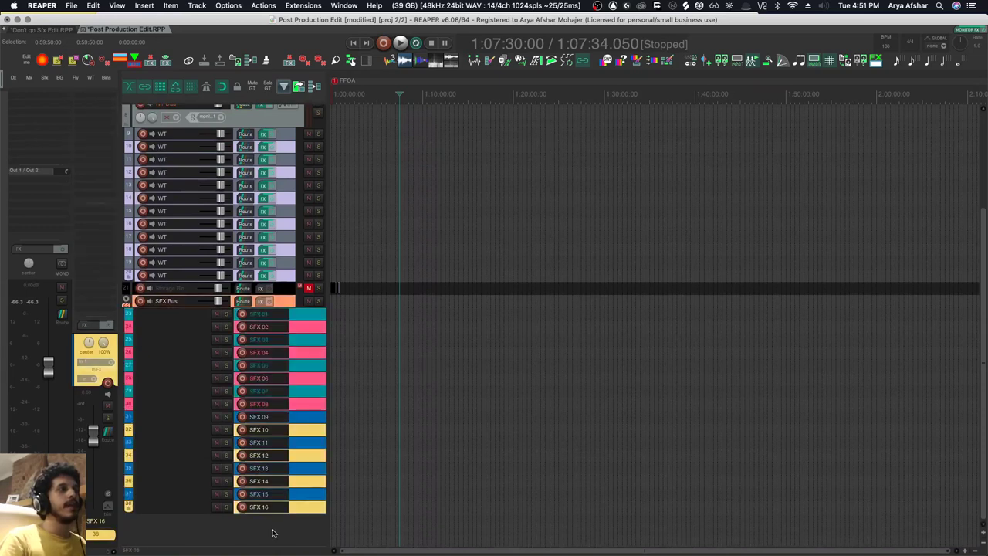
# Step: Insert the 25. BG Edit Group and 26. Mx Edit Group track templates
pyautogui.rightClick(295, 515)
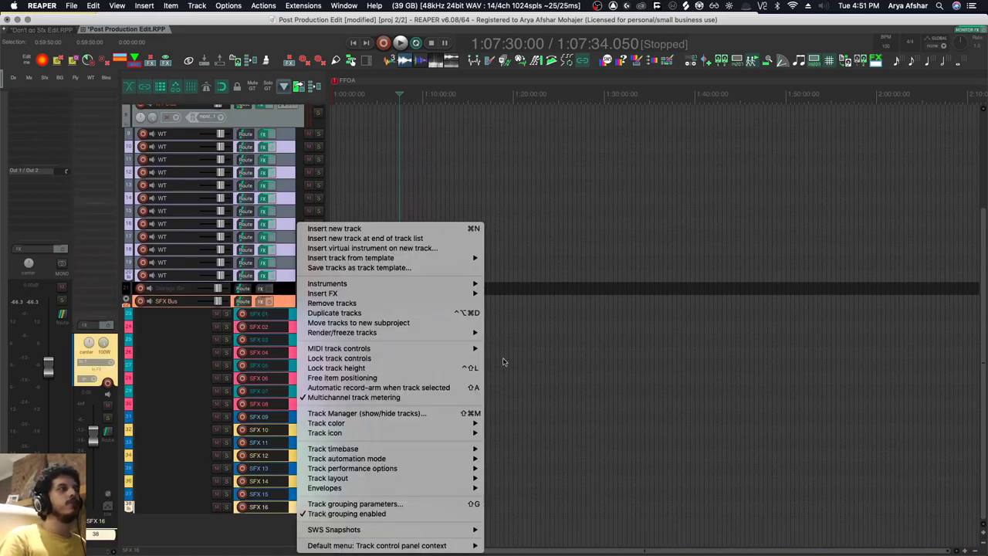
pyautogui.moveTo(404, 259)
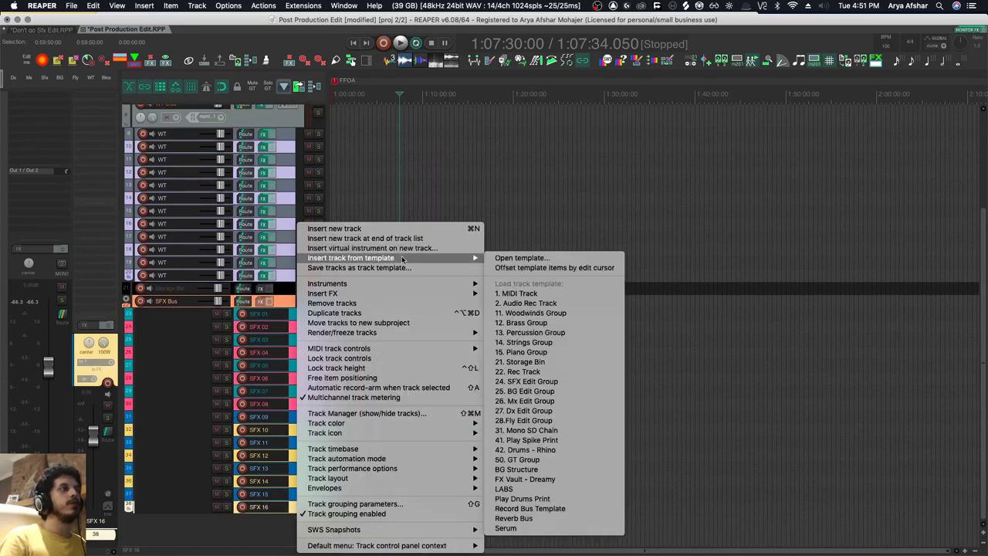
pyautogui.click(533, 392)
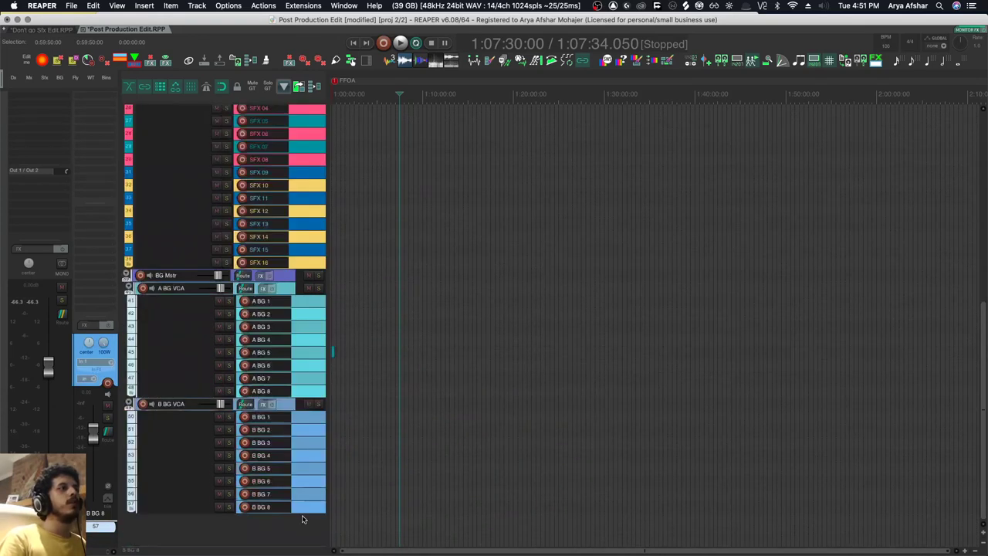
pyautogui.rightClick(306, 511)
pyautogui.moveTo(421, 258)
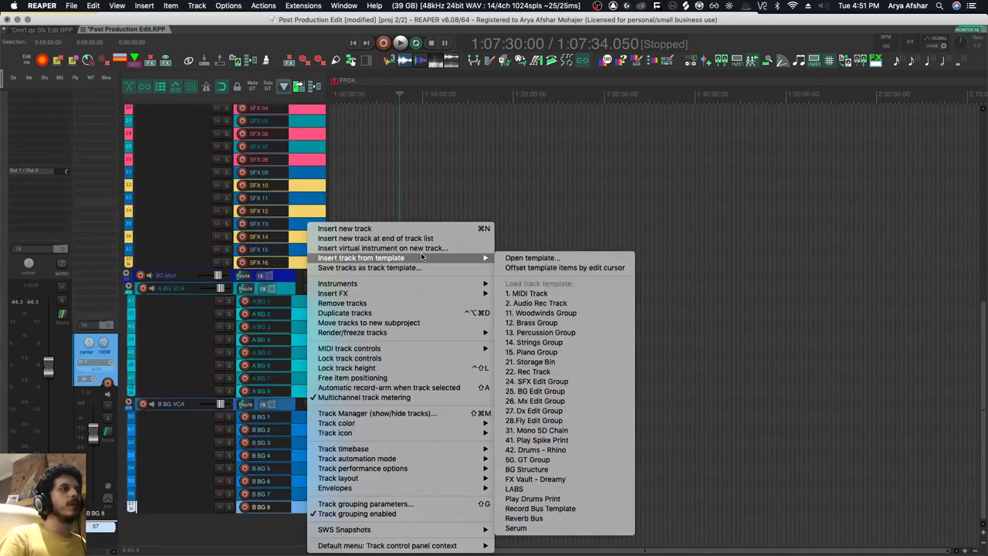
pyautogui.click(566, 402)
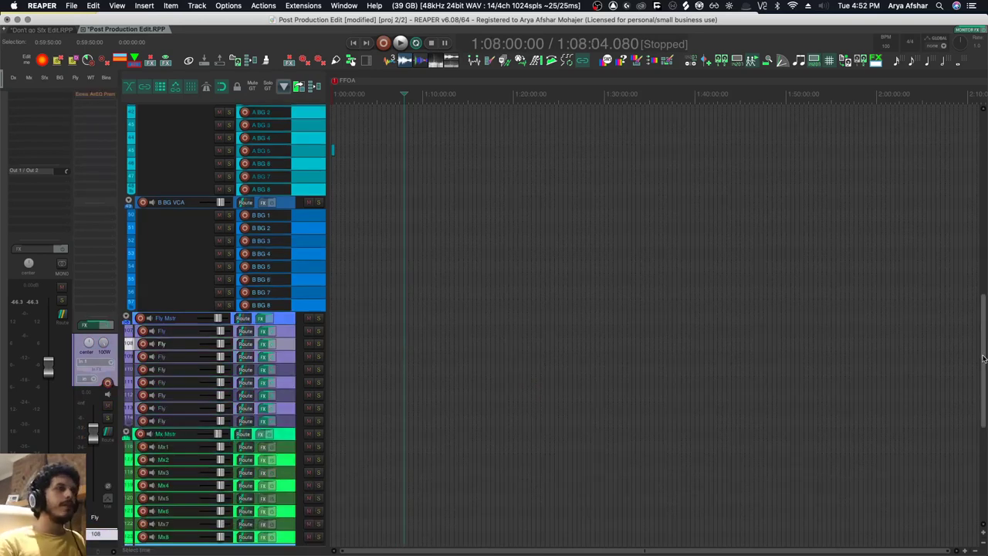
# Step: Select the eight old Fly tracks and remove them
pyautogui.moveTo(983, 357); pyautogui.dragTo(984, 500)
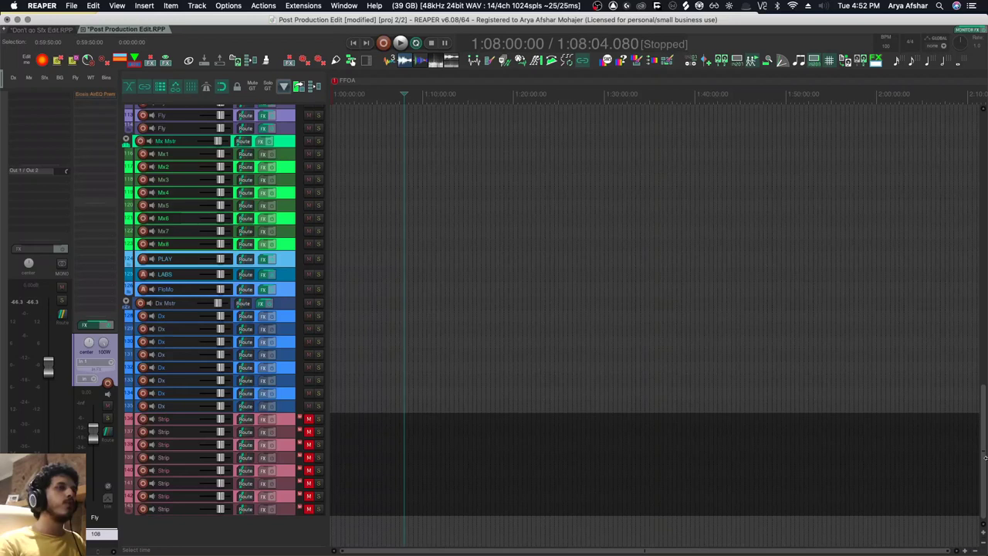
pyautogui.moveTo(985, 458); pyautogui.dragTo(959, 206)
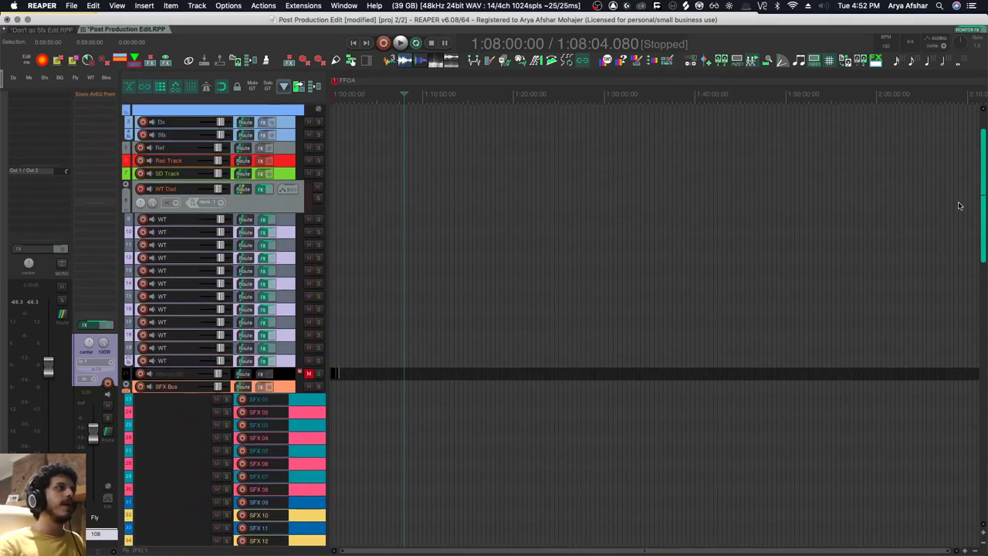
pyautogui.scroll(-15, 937, 441)
pyautogui.scroll(5, 923, 359)
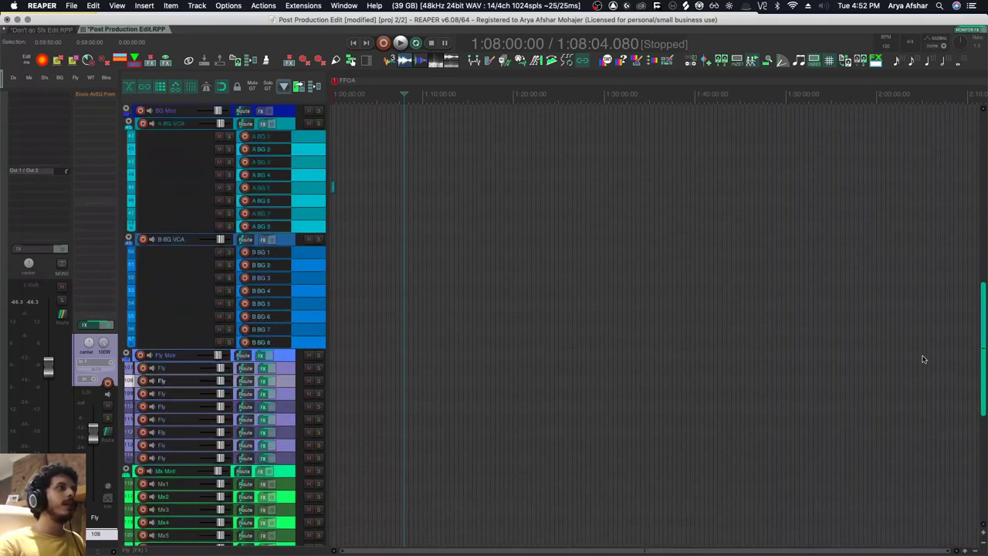
pyautogui.click(291, 369)
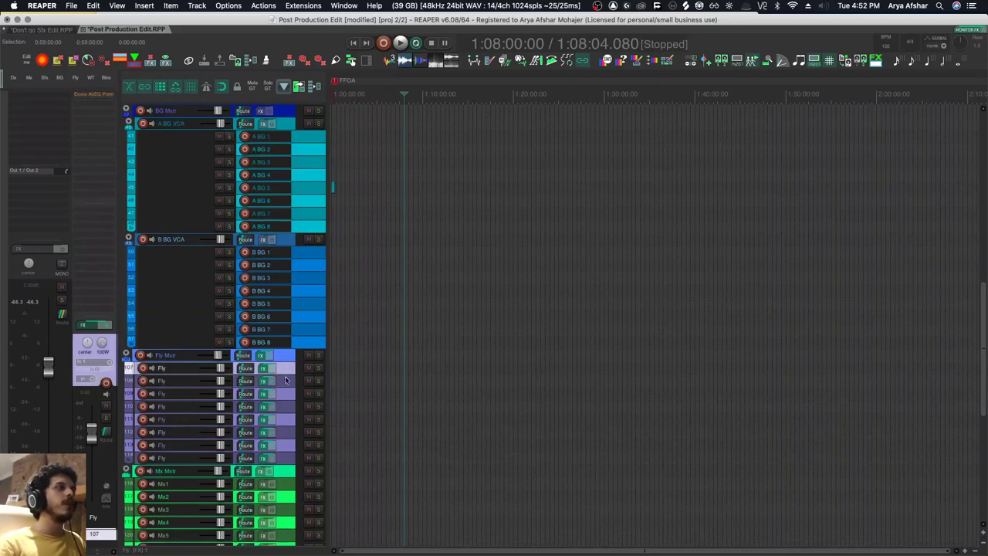
pyautogui.keyDown('shift'); pyautogui.click(290, 459); pyautogui.keyUp('shift')
pyautogui.rightClick(291, 458)
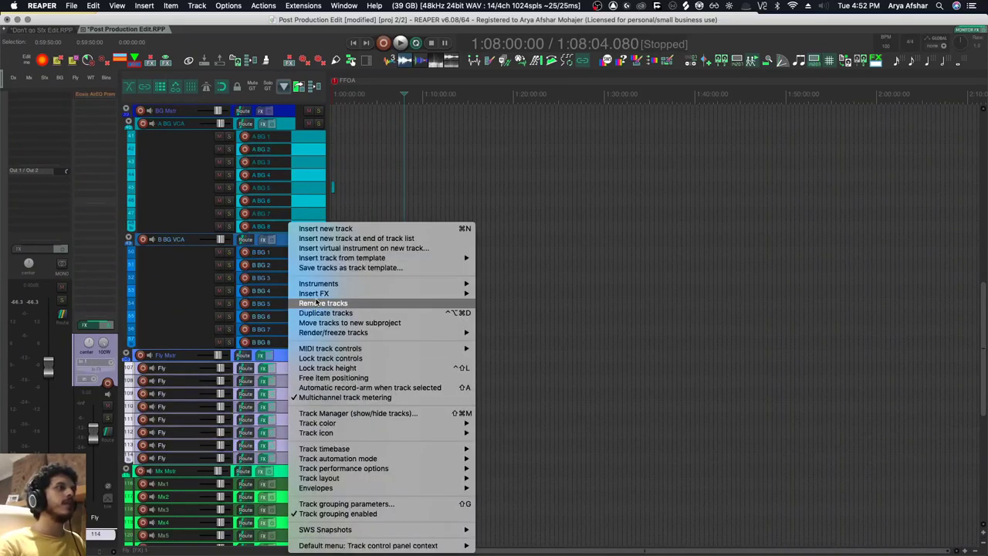
pyautogui.click(316, 302)
pyautogui.scroll(-5, 319, 339)
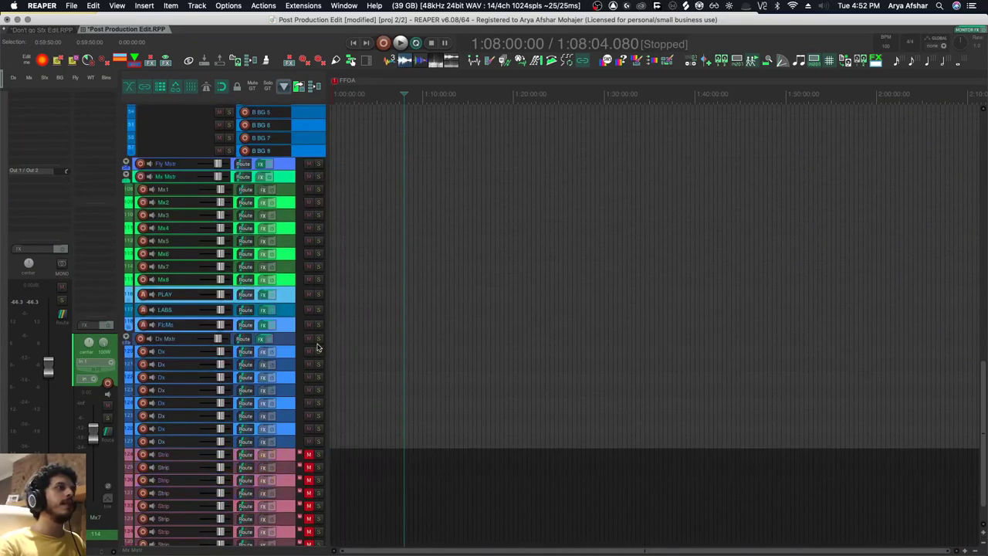
pyautogui.scroll(-1, 316, 348)
pyautogui.press('Delete')
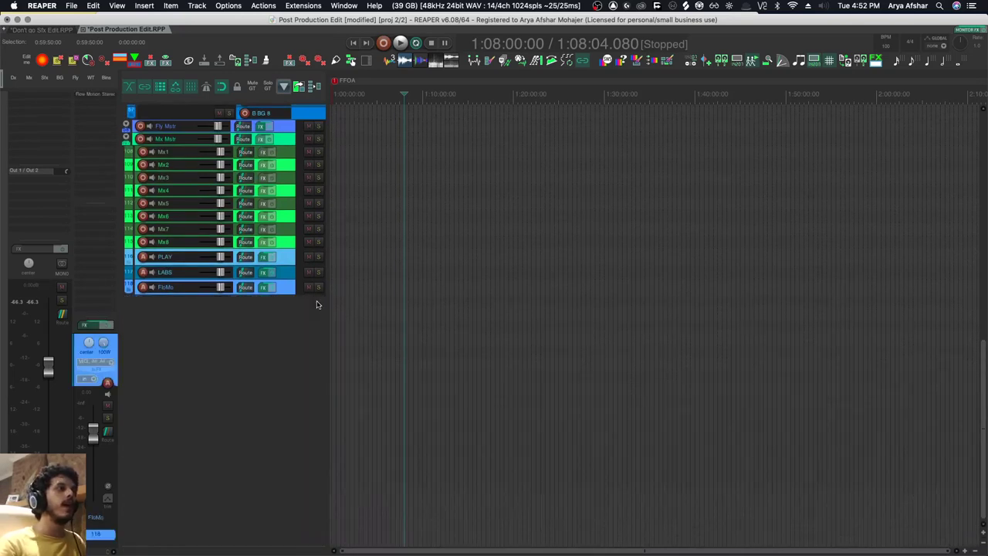
pyautogui.scroll(1, 370, 320)
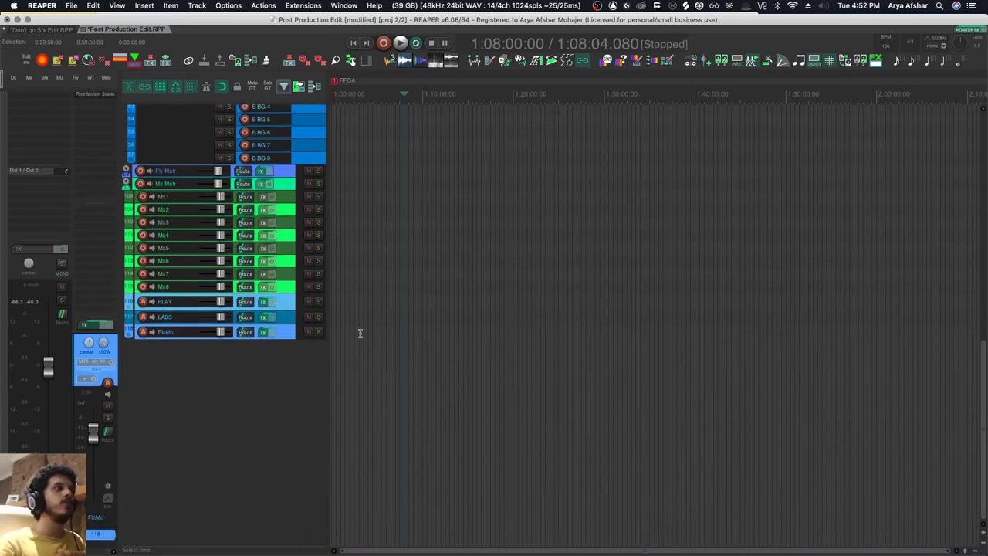
# Step: Insert the 28.Fly Edit Group track template after the FloMo track
pyautogui.click(359, 333)
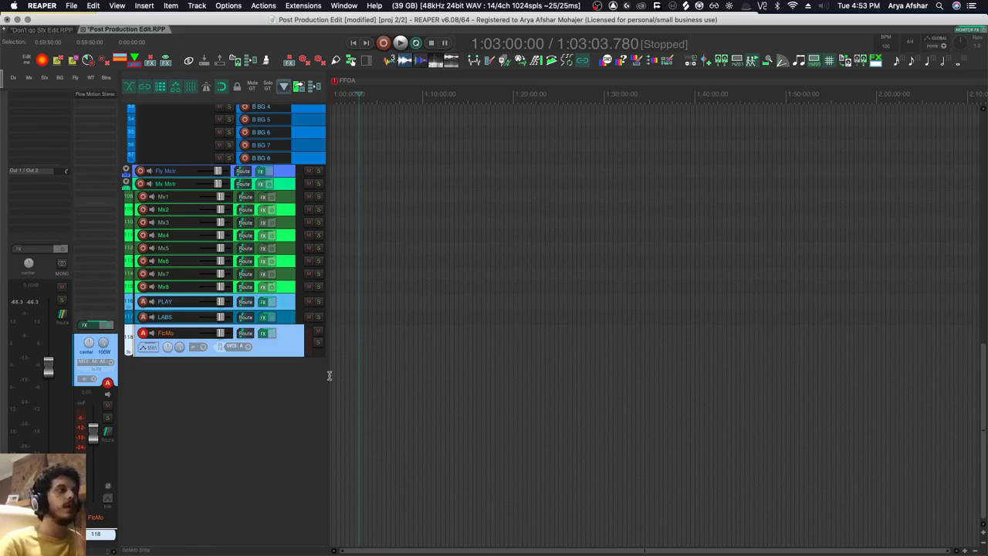
pyautogui.click(275, 374)
pyautogui.rightClick(282, 331)
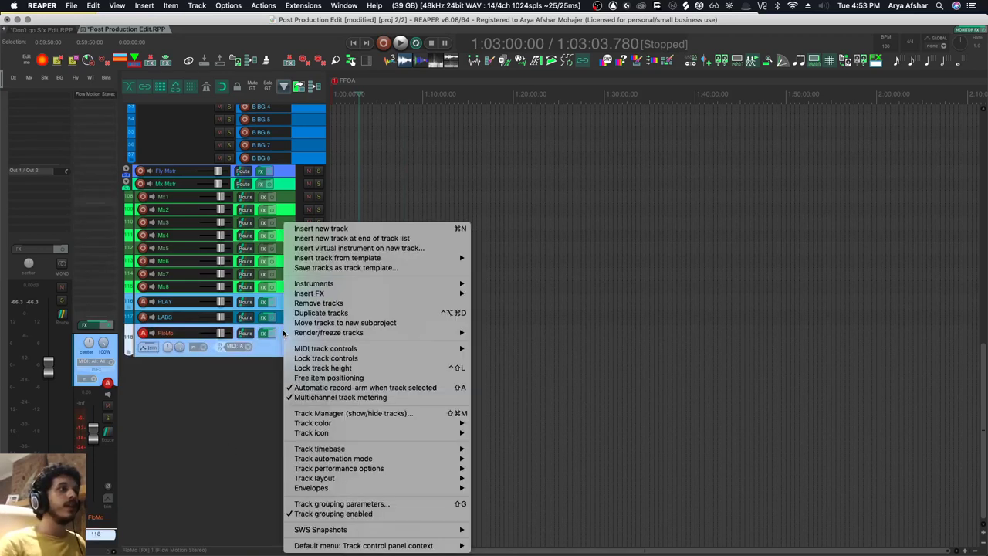
pyautogui.moveTo(400, 257)
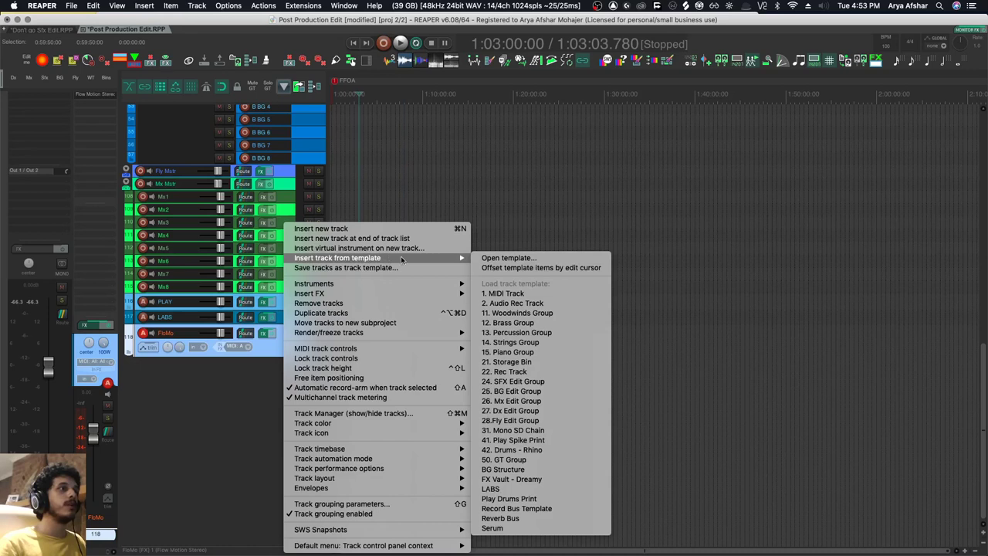
pyautogui.click(557, 419)
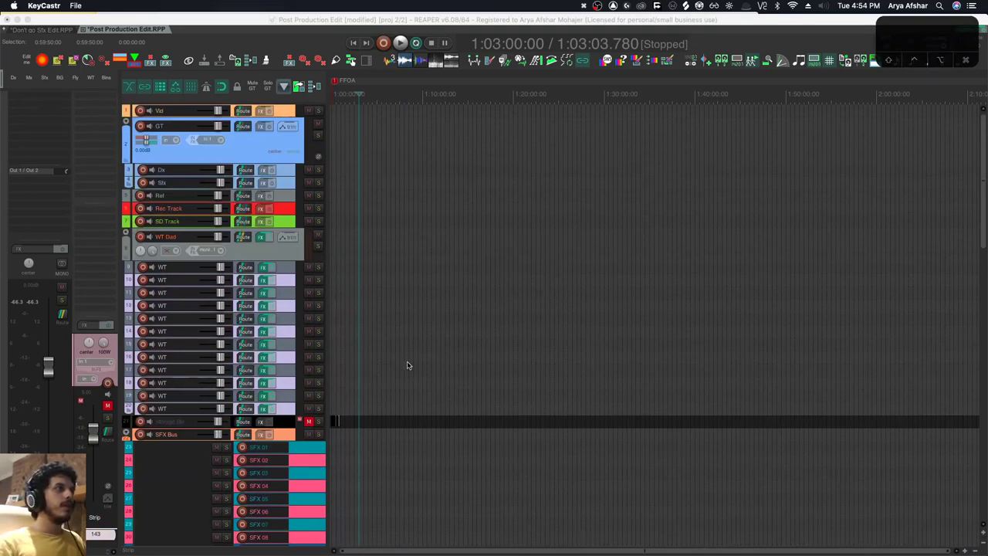
pyautogui.scroll(-10, 408, 365)
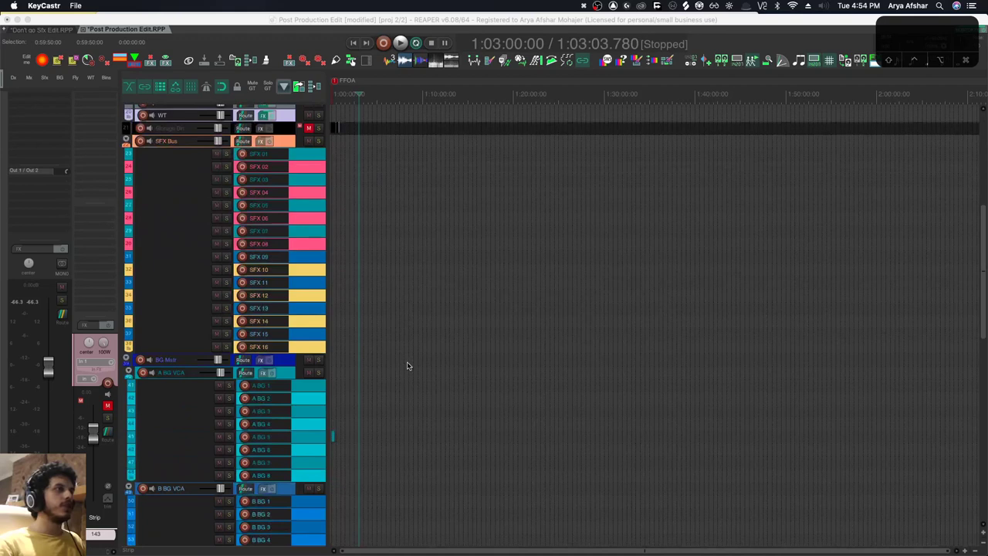
pyautogui.scroll(5, 282, 302)
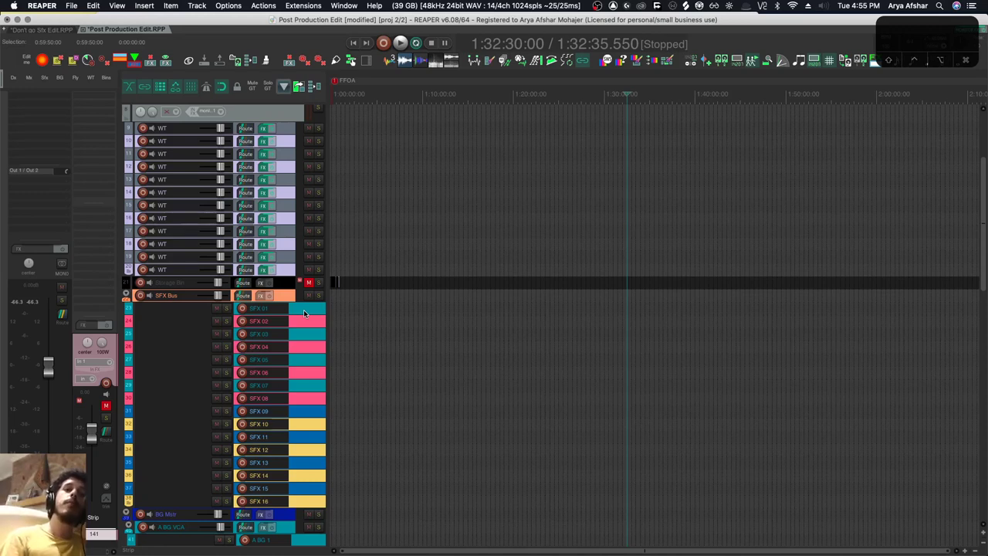
pyautogui.scroll(-3, 308, 270)
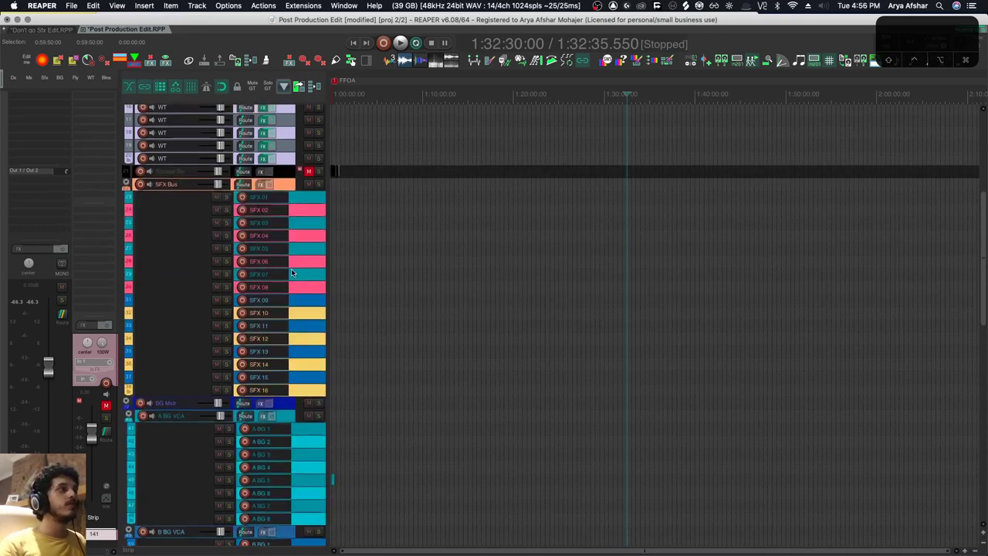
pyautogui.scroll(-7, 312, 309)
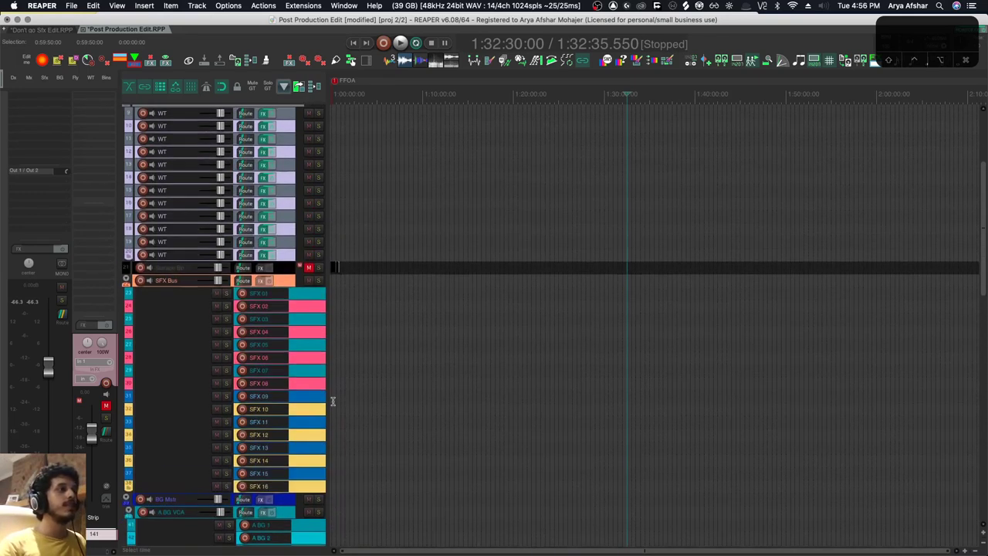
pyautogui.scroll(4, 321, 378)
pyautogui.scroll(-8, 319, 374)
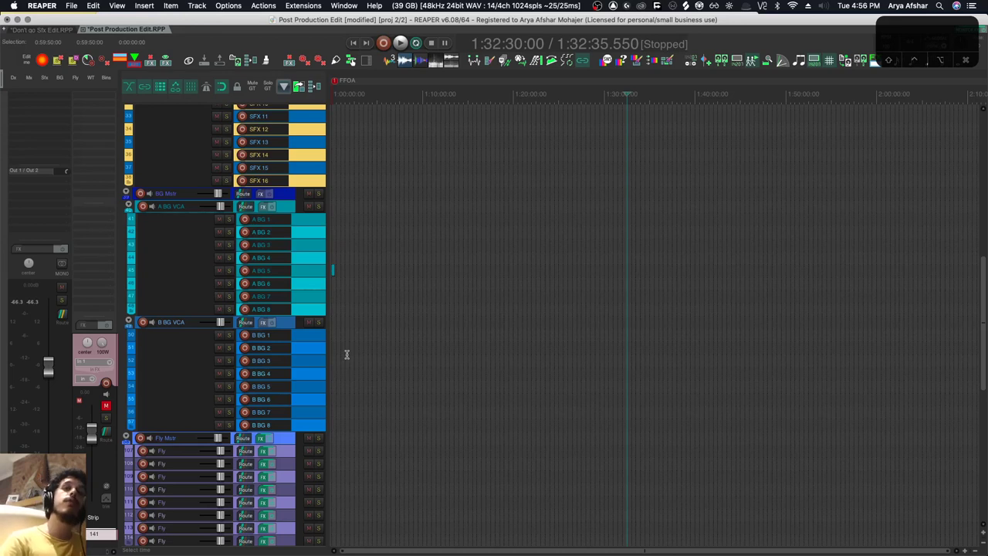
pyautogui.scroll(-5, 347, 370)
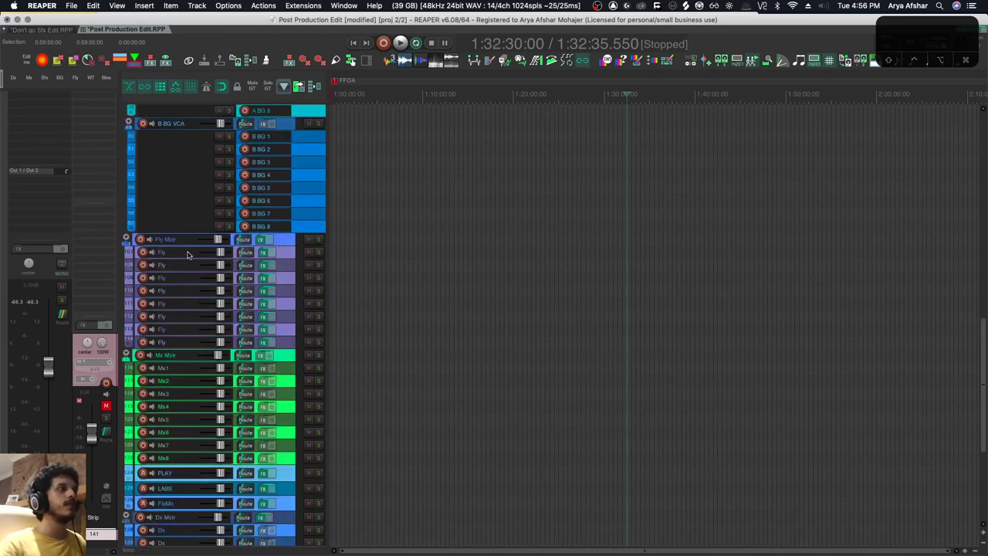
pyautogui.click(379, 296)
pyautogui.scroll(-5, 379, 296)
pyautogui.click(291, 232)
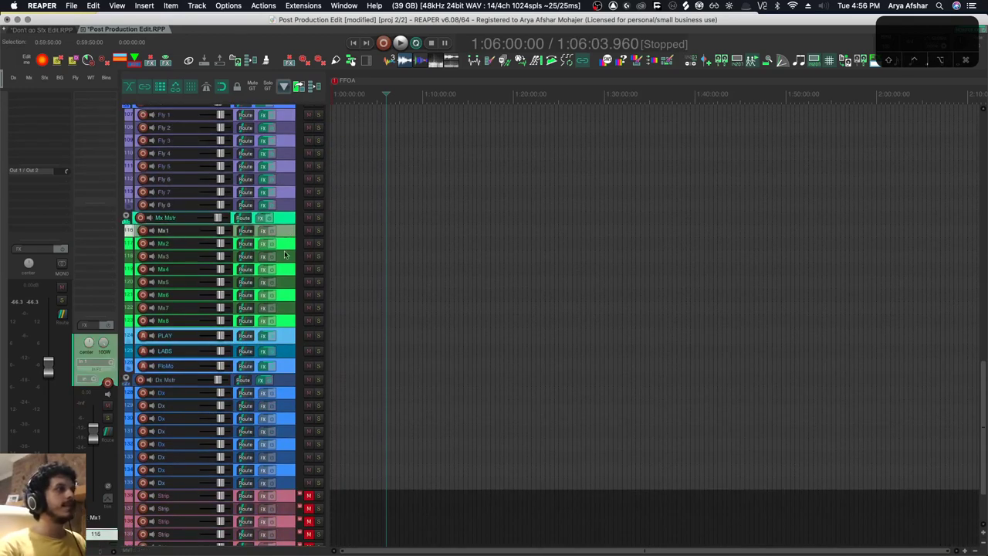
pyautogui.click(278, 320)
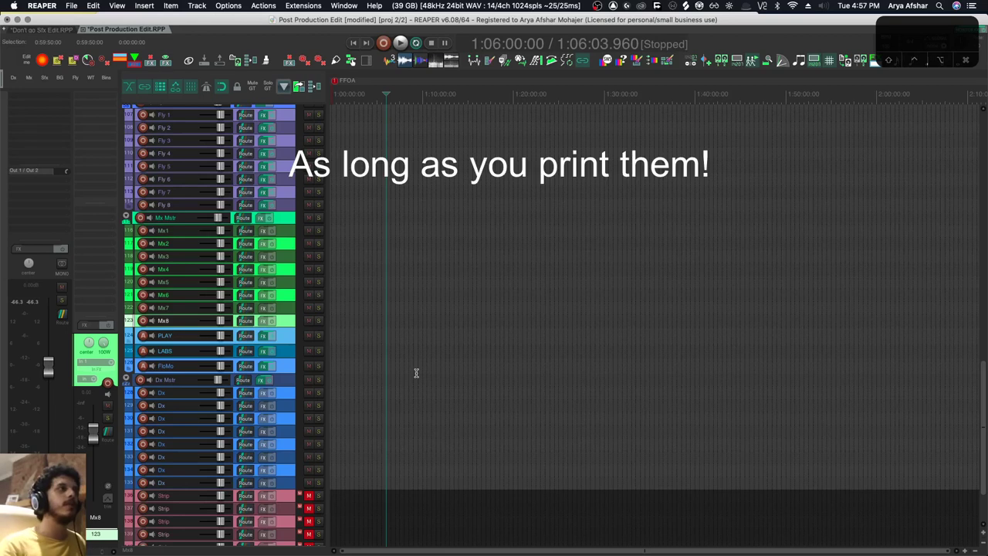
pyautogui.click(283, 340)
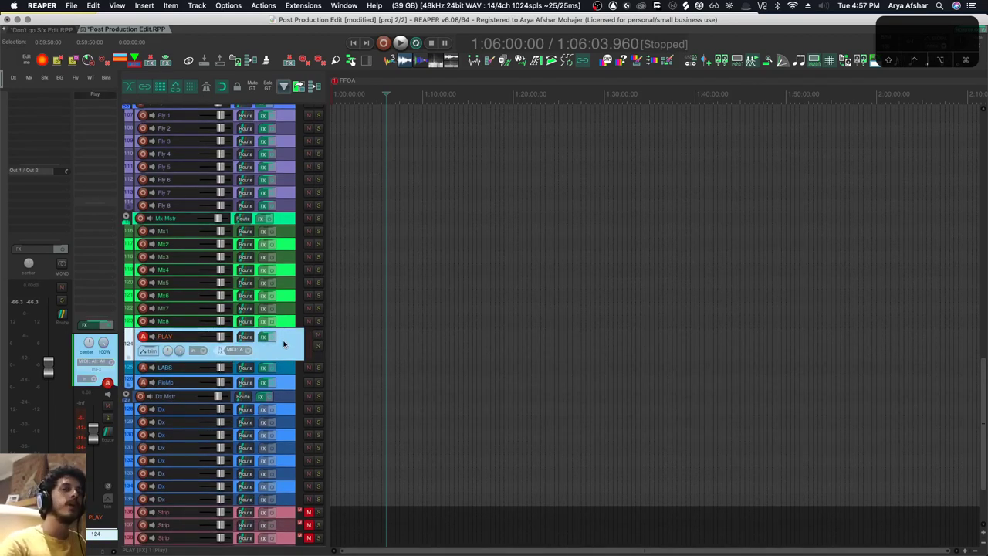
pyautogui.click(287, 367)
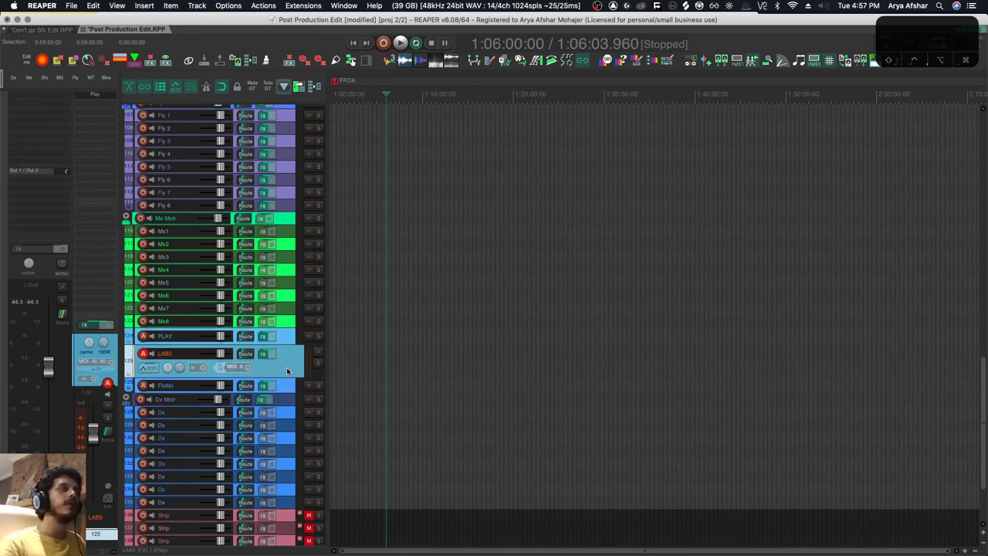
pyautogui.click(285, 389)
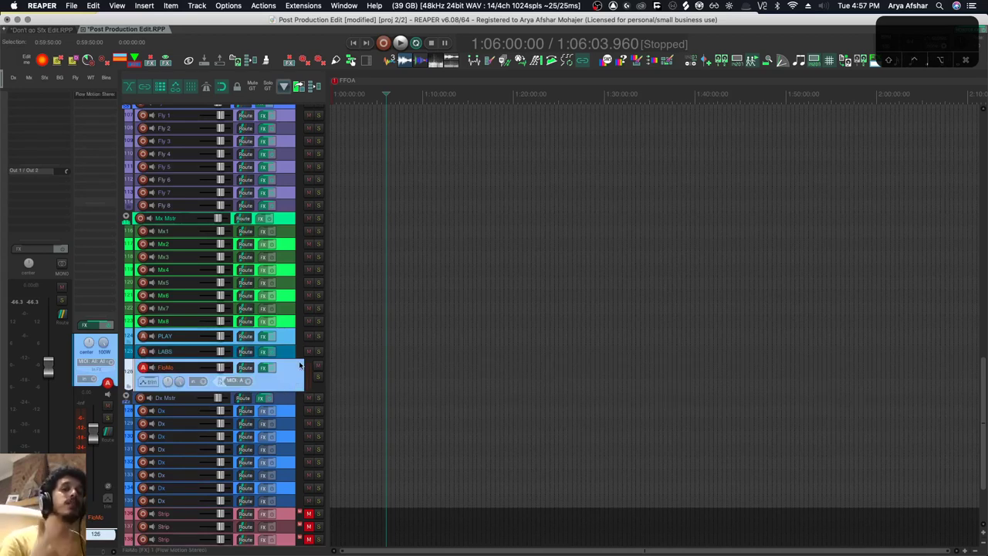
pyautogui.click(158, 337)
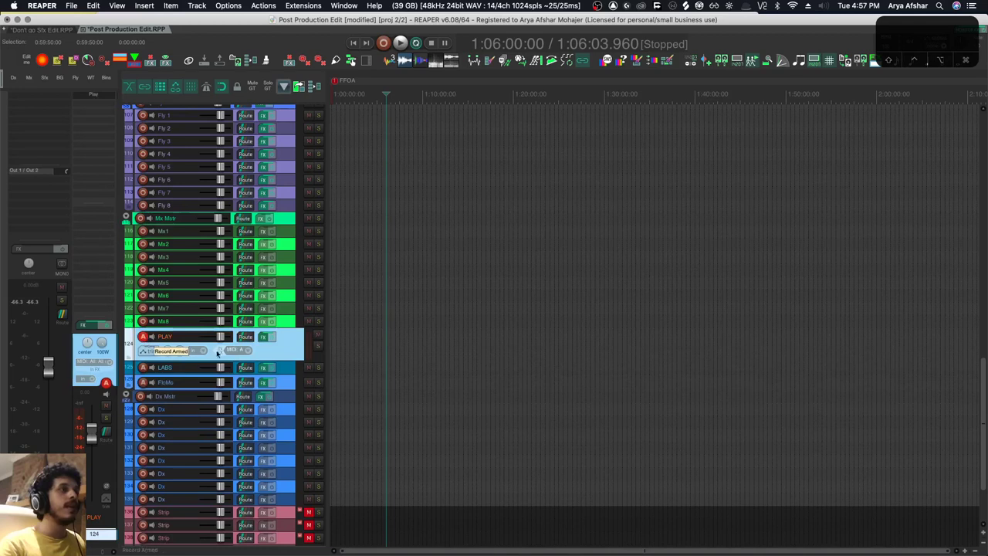
pyautogui.click(287, 367)
pyautogui.click(287, 388)
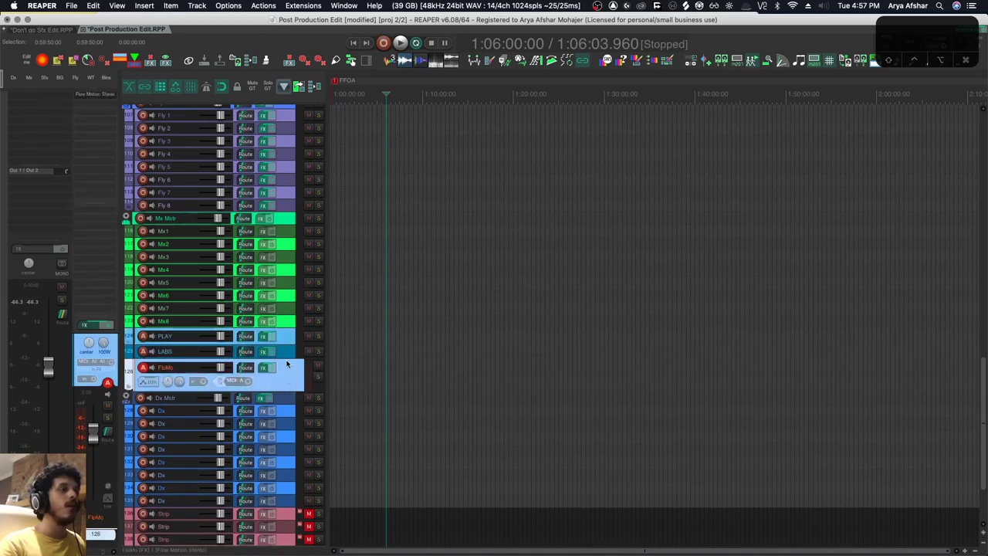
pyautogui.click(287, 364)
# Step: Select the Dx dialogue tracks, ending with only Dx track 132 selected
pyautogui.scroll(-3, 288, 364)
pyautogui.click(285, 315)
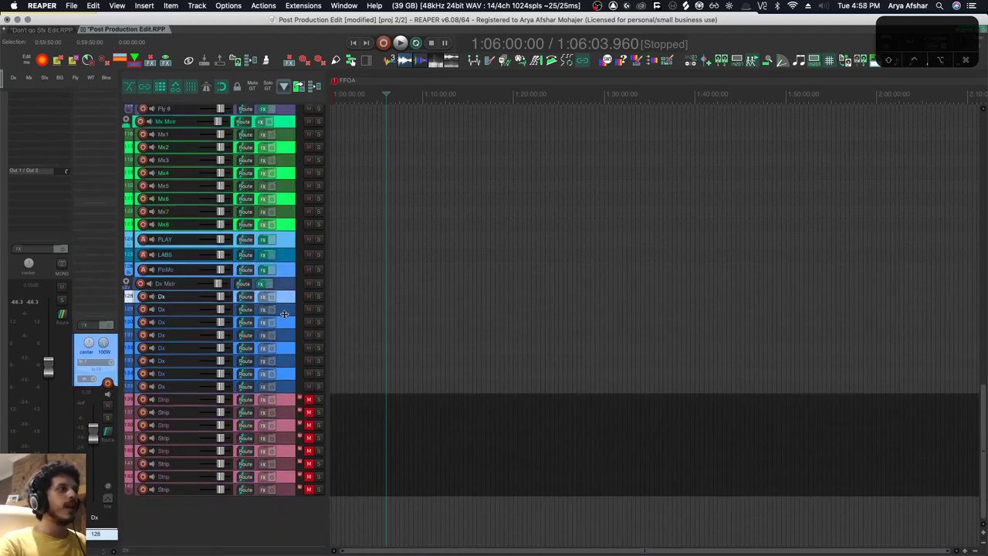
pyautogui.keyDown('shift'); pyautogui.click(286, 385); pyautogui.keyUp('shift')
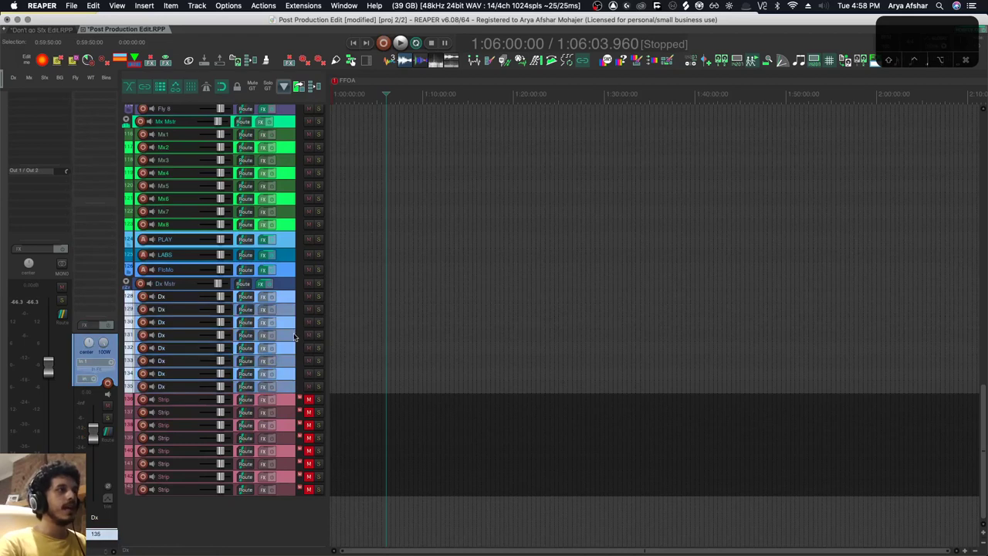
pyautogui.click(292, 347)
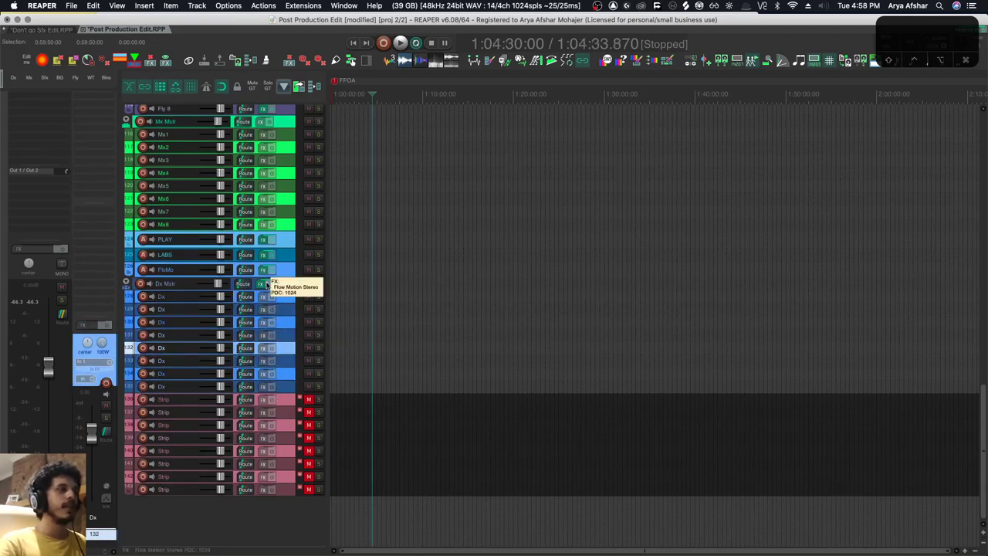
# Step: Show the Dx Mstr FX chain, shifted right, and make a time selection in the arrangement
pyautogui.click(261, 285)
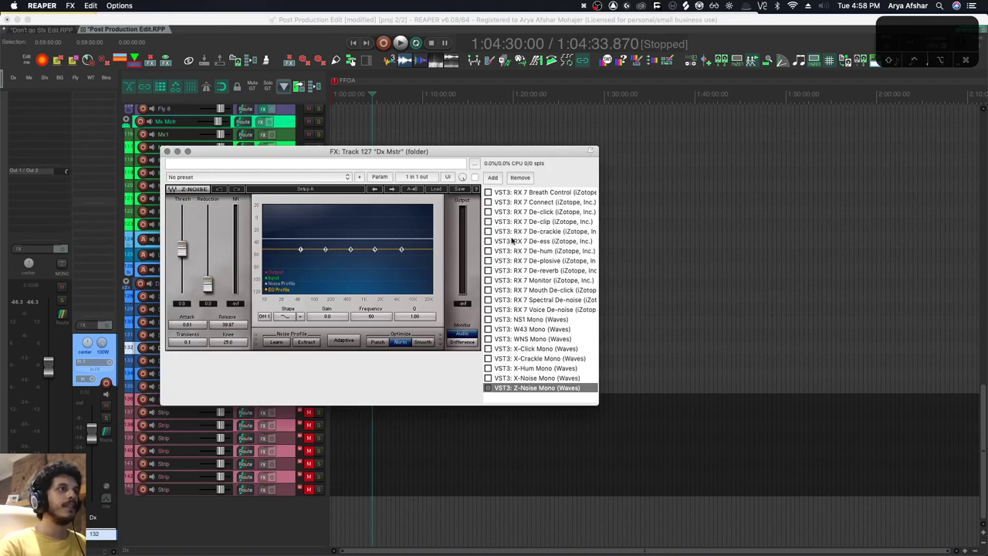
pyautogui.moveTo(416, 151); pyautogui.dragTo(529, 137)
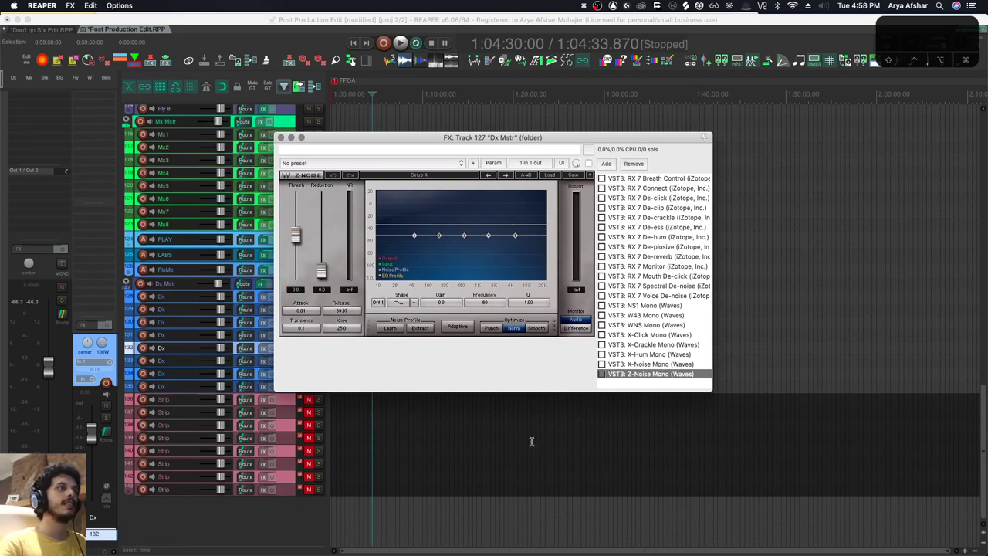
pyautogui.moveTo(741, 309); pyautogui.dragTo(862, 310)
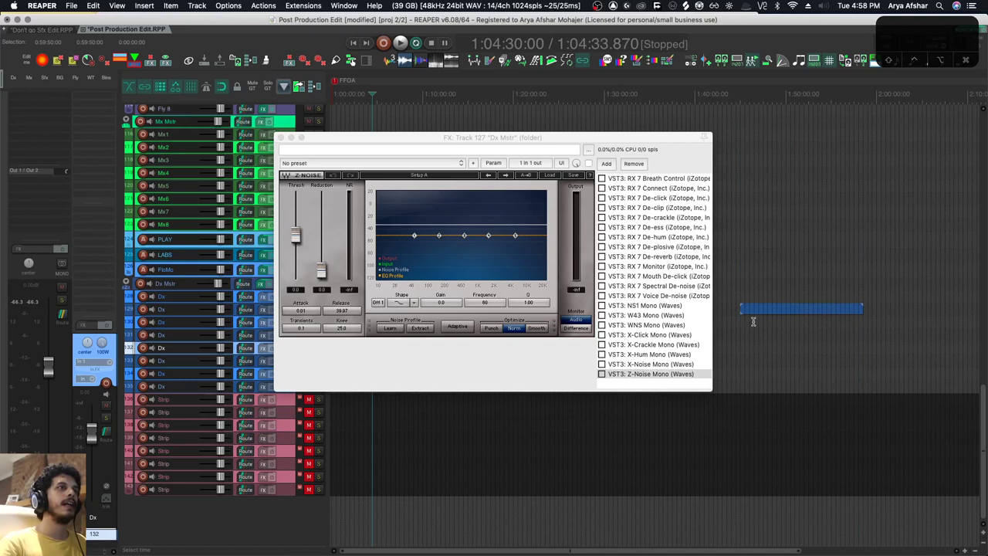
# Step: Copy RX 7 Mouth De-click from the Dx Mstr chain into the blue dialogue item's take FX
pyautogui.click(657, 277)
pyautogui.press('super+c')
pyautogui.click(786, 310)
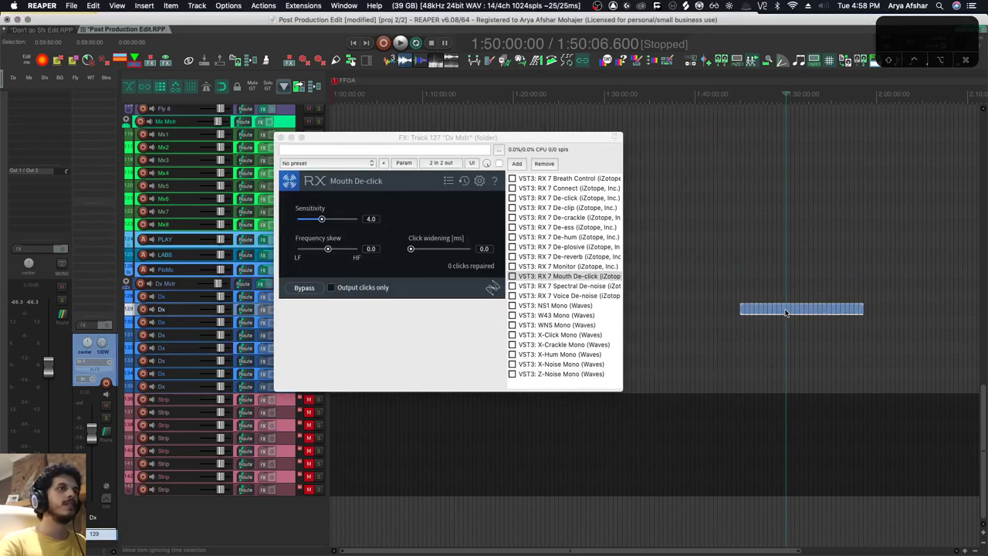
pyautogui.hotkey('shift', 'e')
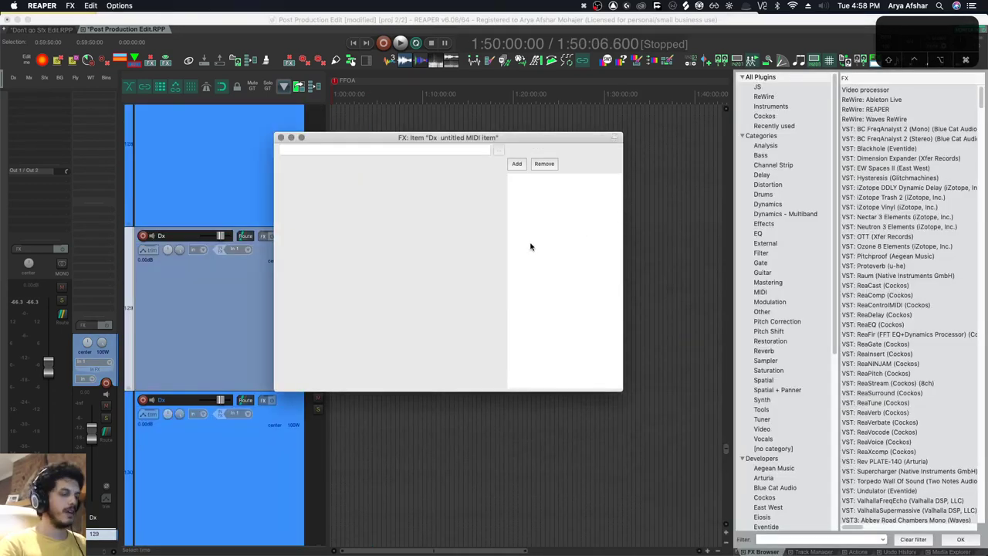
pyautogui.press('super+v')
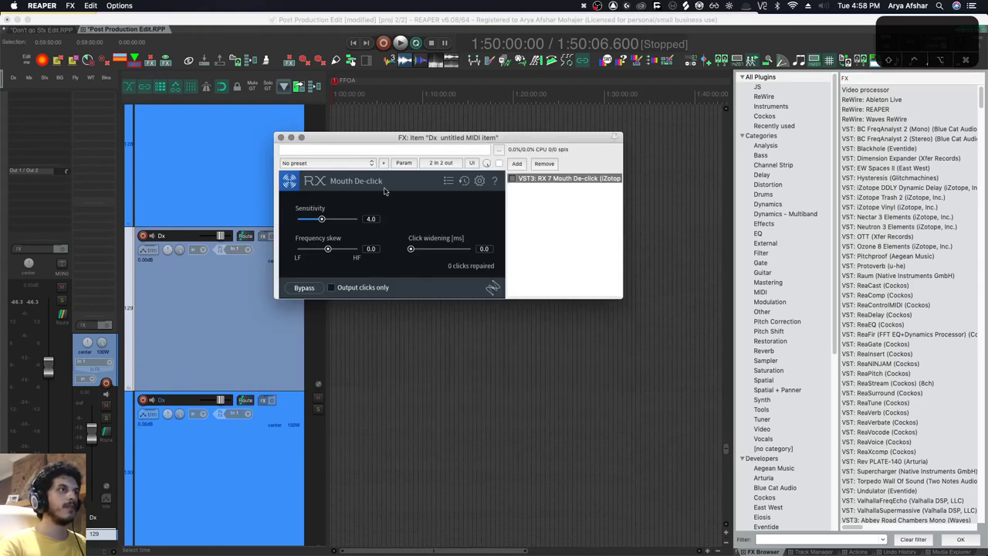
pyautogui.click(544, 162)
pyautogui.scroll(15, 548, 373)
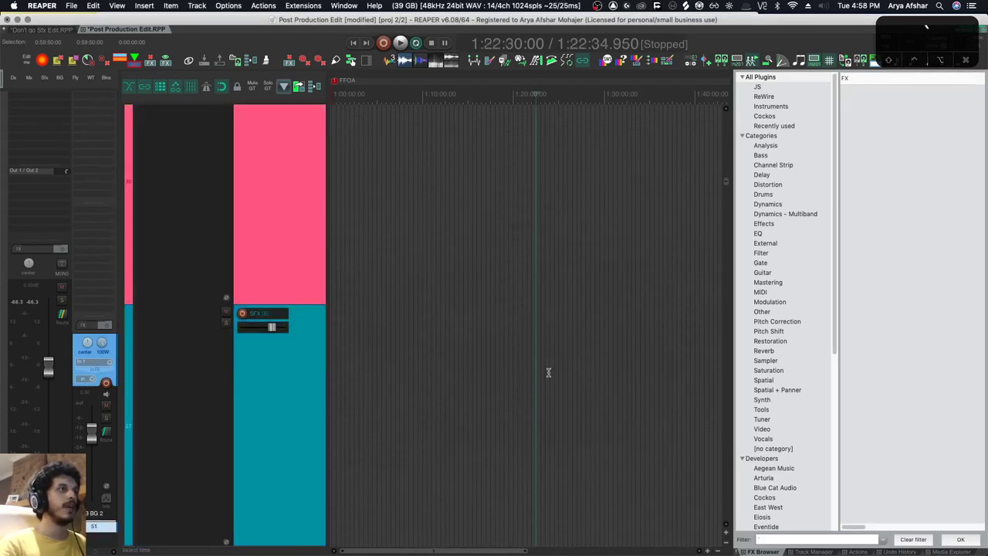
pyautogui.scroll(-5, 548, 373)
pyautogui.scroll(-3, 385, 317)
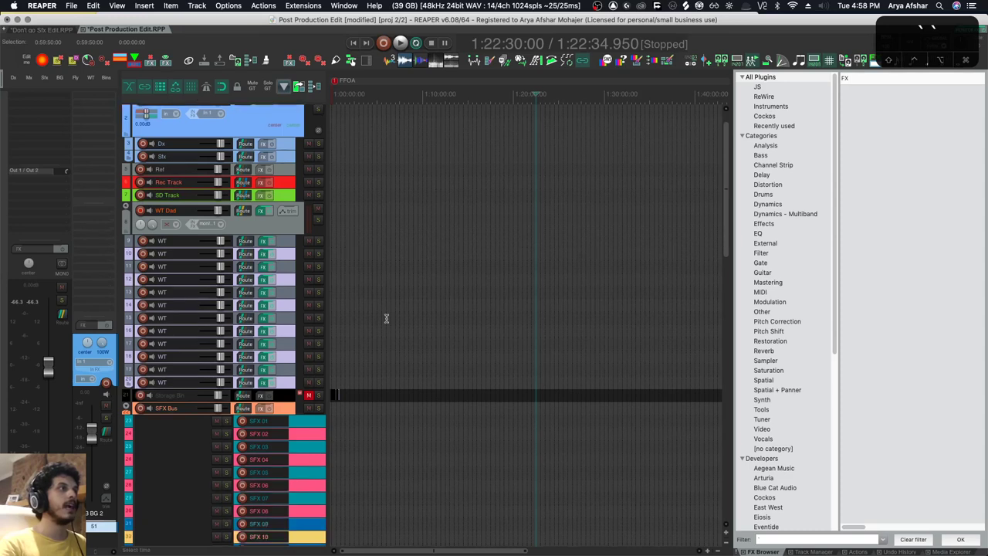
pyautogui.scroll(-4, 386, 317)
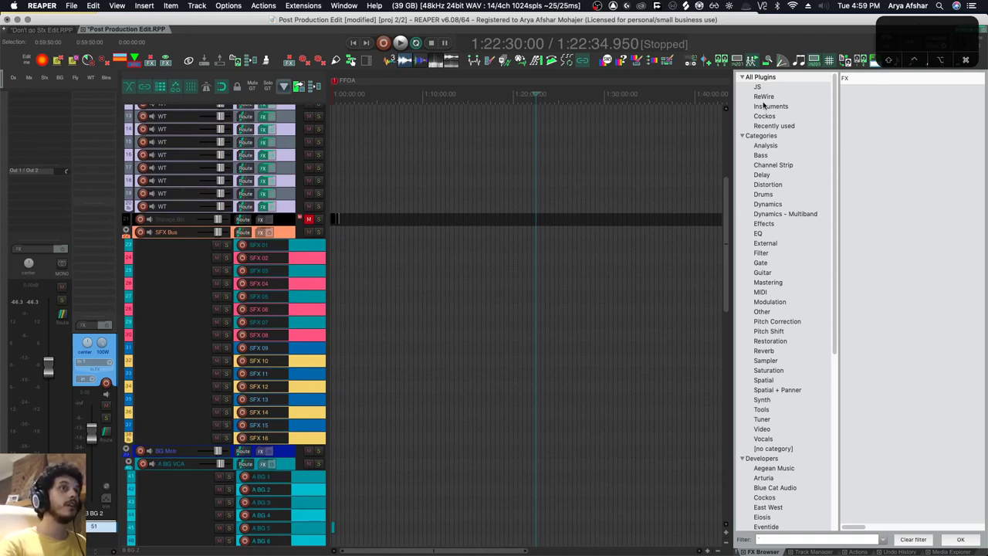
pyautogui.scroll(-20, 714, 401)
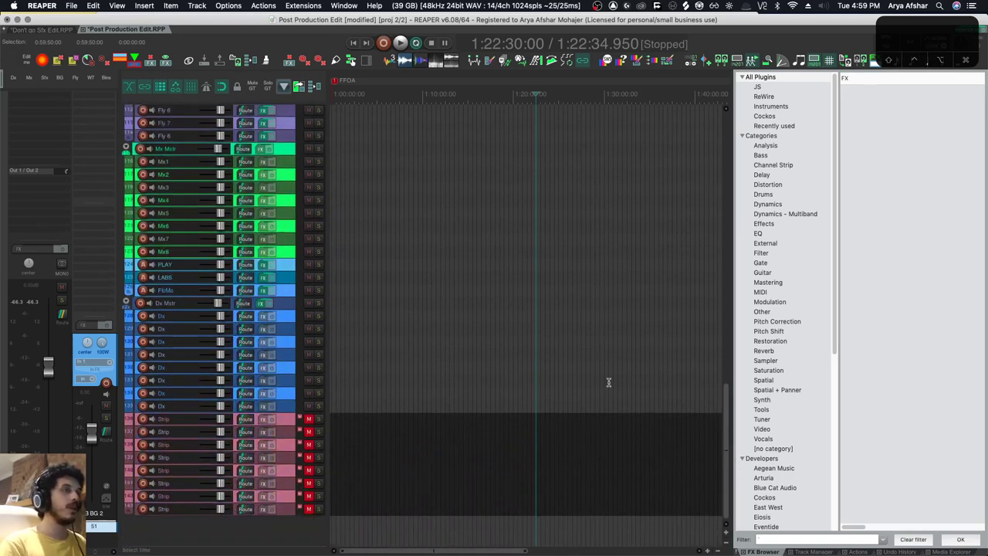
# Step: Hide the FX browser and mixer docker with Option+D, then show the docked mixer again
pyautogui.hotkey('alt', 'd')
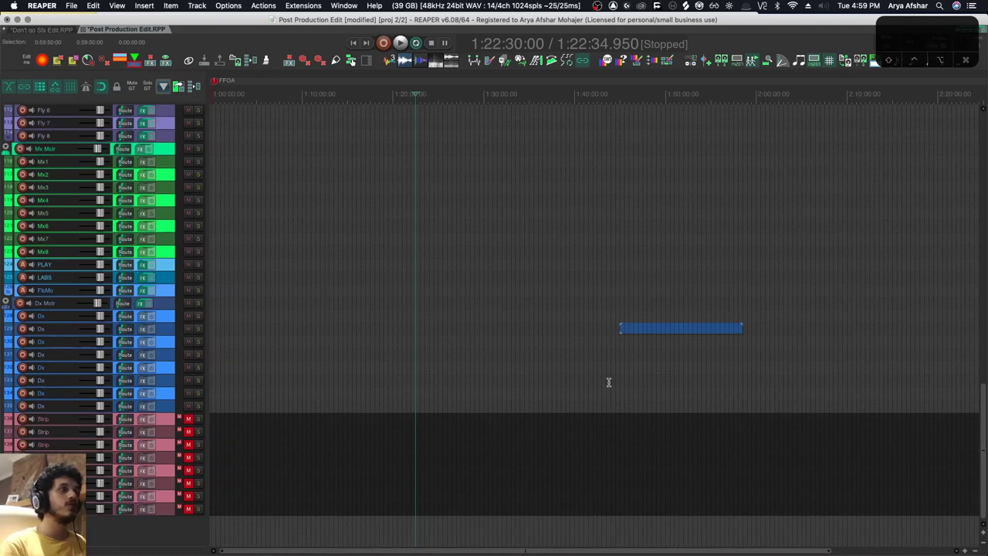
pyautogui.scroll(5, 196, 306)
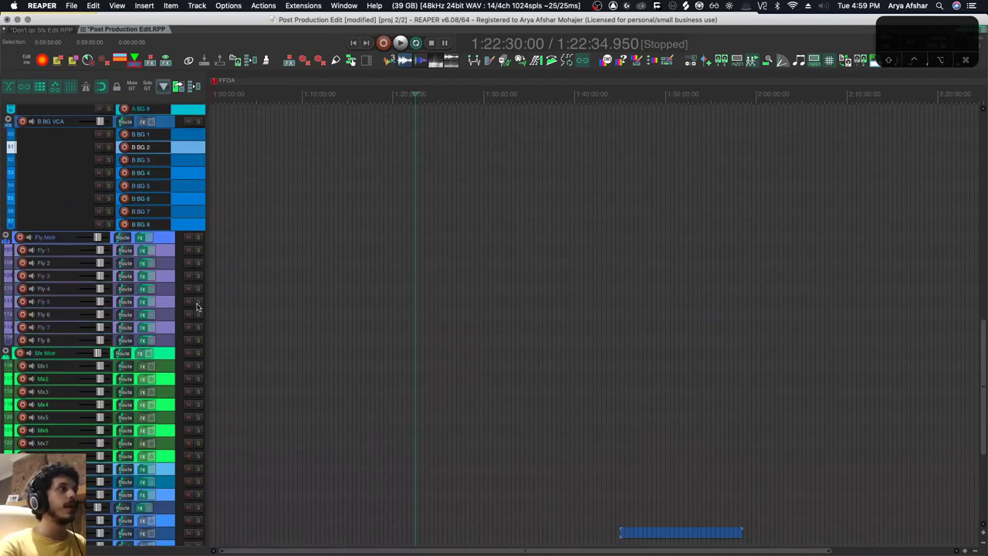
pyautogui.hotkey('alt', 'd')
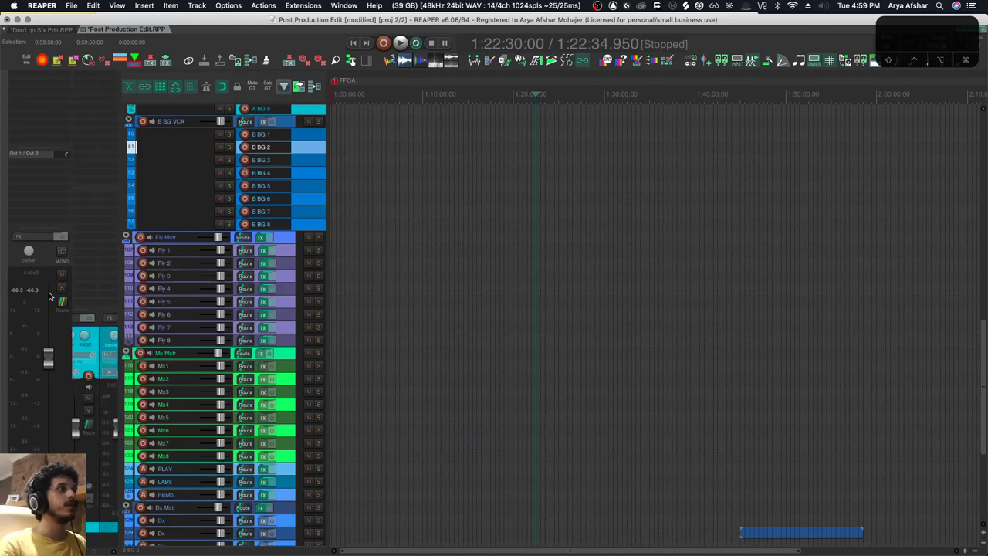
# Step: Select the Fly 1 track and hide the docked mixer with Option+H, then browse the track list
pyautogui.click(81, 408)
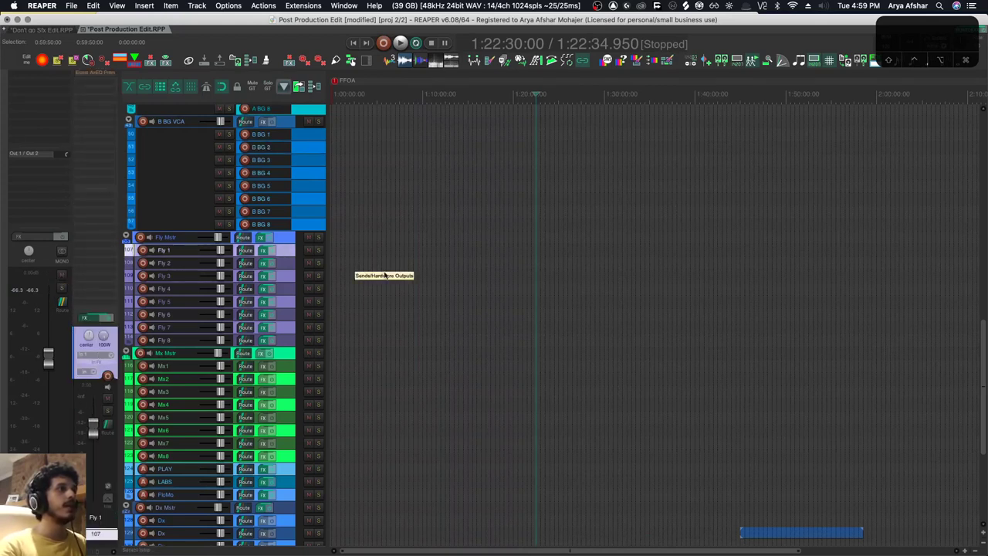
pyautogui.moveTo(984, 385); pyautogui.dragTo(986, 182)
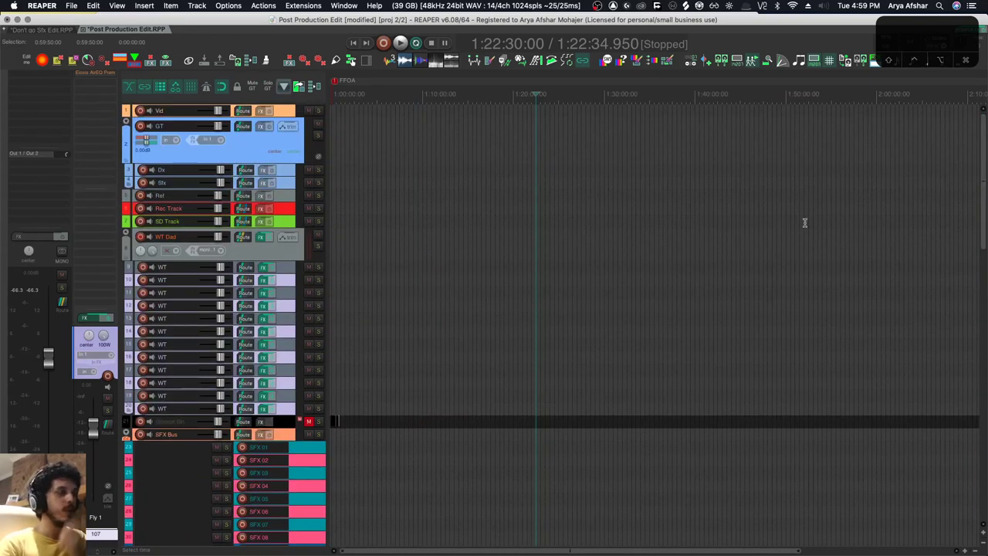
pyautogui.hotkey('alt', 'h')
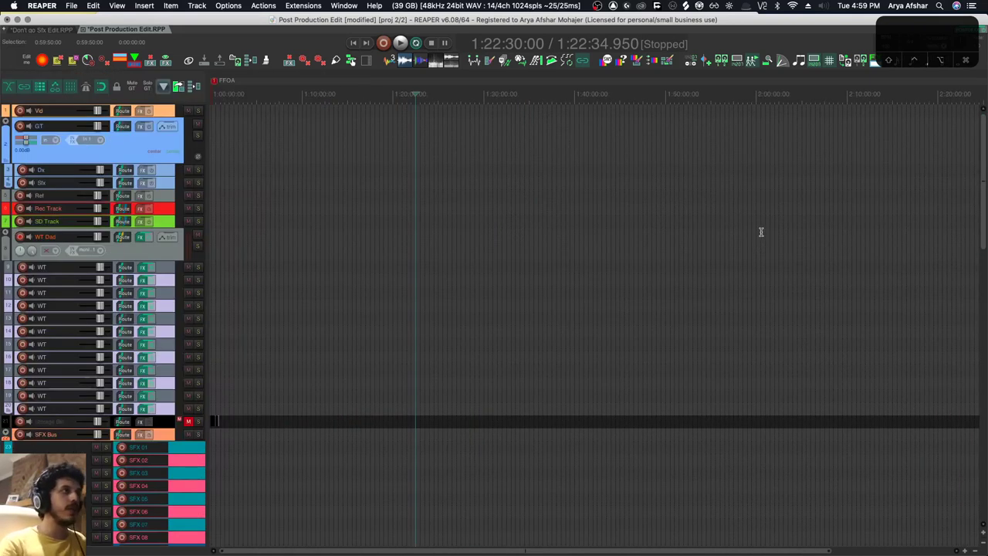
pyautogui.scroll(-10, 357, 319)
pyautogui.scroll(-15, 357, 319)
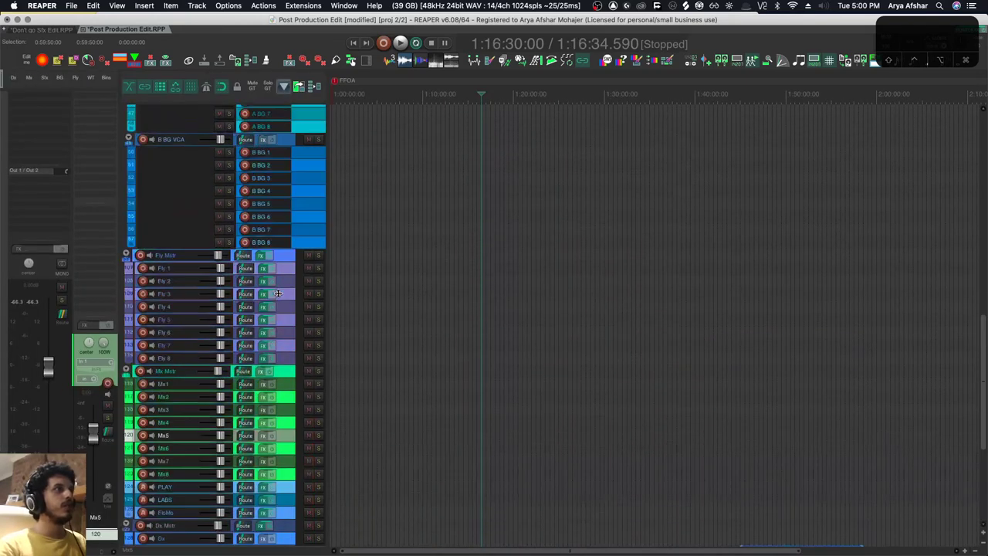
pyautogui.scroll(10, 321, 343)
pyautogui.scroll(5, 321, 343)
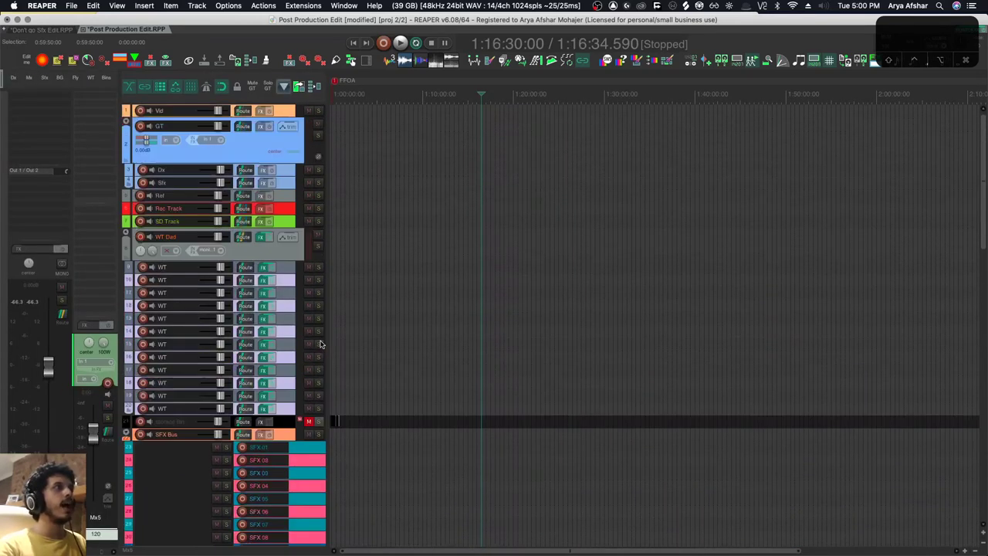
pyautogui.moveTo(983, 293); pyautogui.dragTo(972, 214)
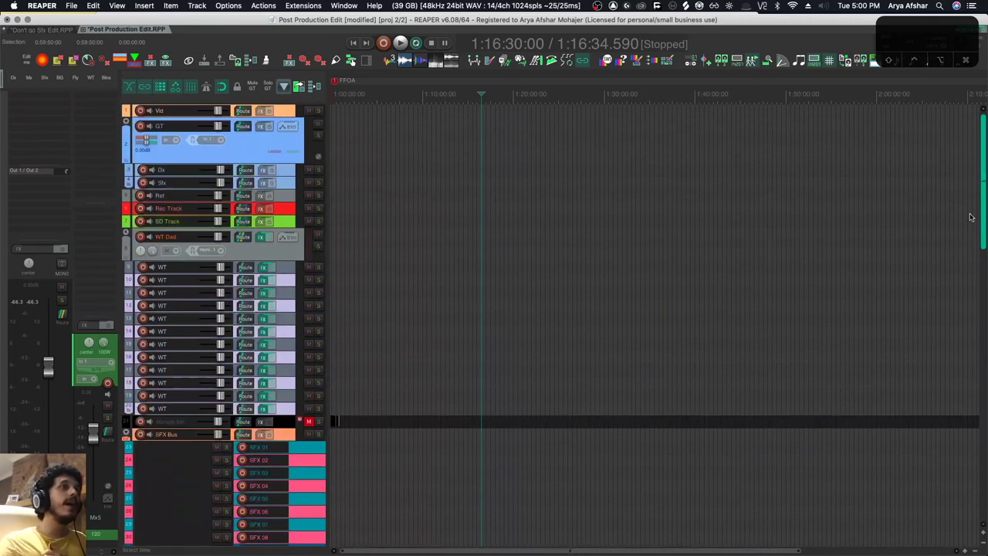
pyautogui.scroll(-3, 973, 216)
pyautogui.scroll(3, 964, 224)
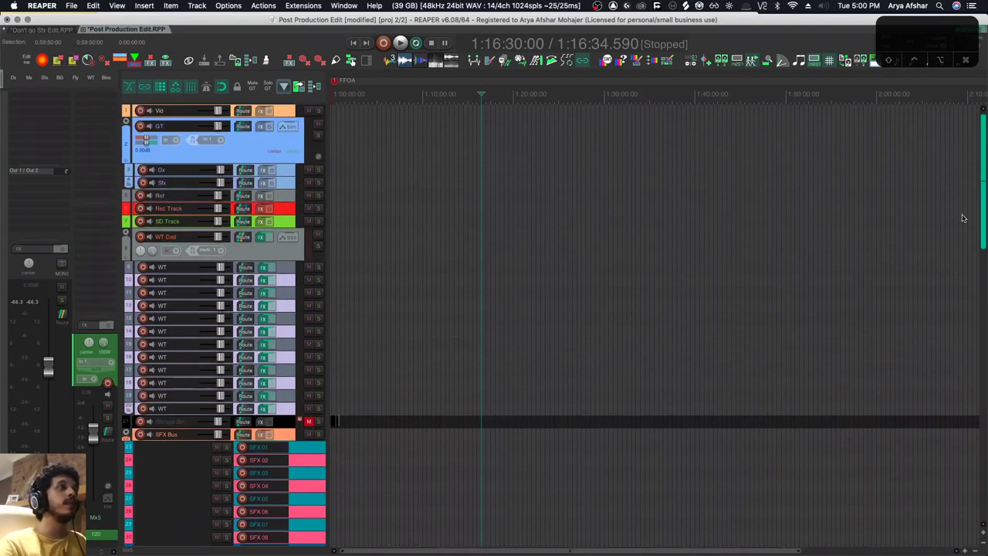
pyautogui.scroll(-15, 962, 220)
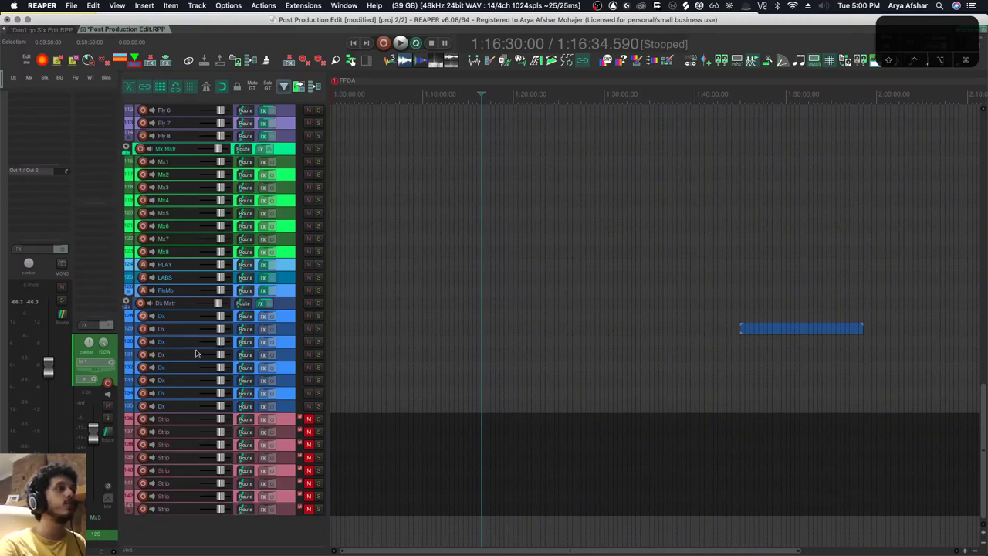
# Step: Toggle the Dx, Mx, Fly, BG and WT toolbar groups so only the top tracks and SFX 01–16 show
pyautogui.click(12, 80)
pyautogui.click(28, 78)
pyautogui.click(44, 78)
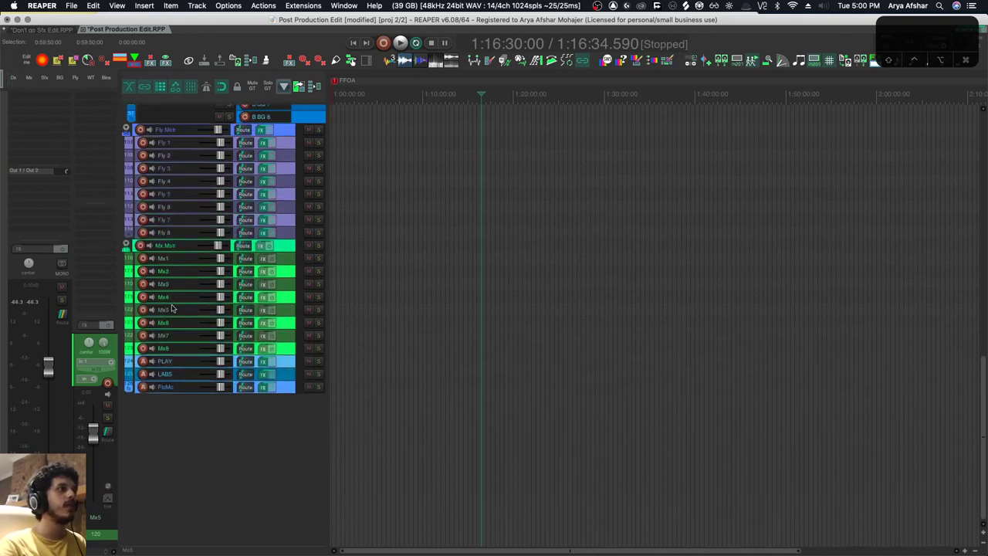
pyautogui.click(48, 77)
pyautogui.click(61, 79)
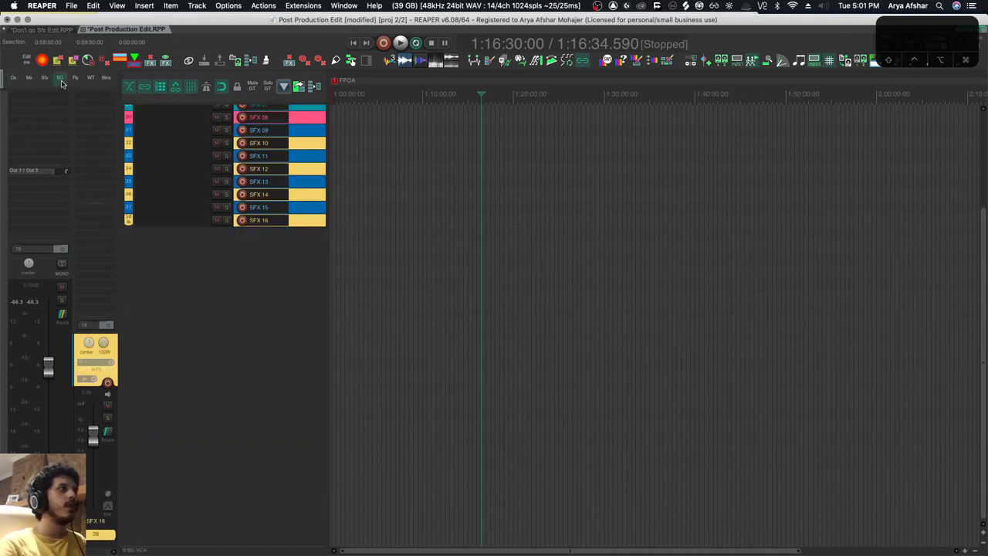
pyautogui.click(62, 80)
pyautogui.click(69, 81)
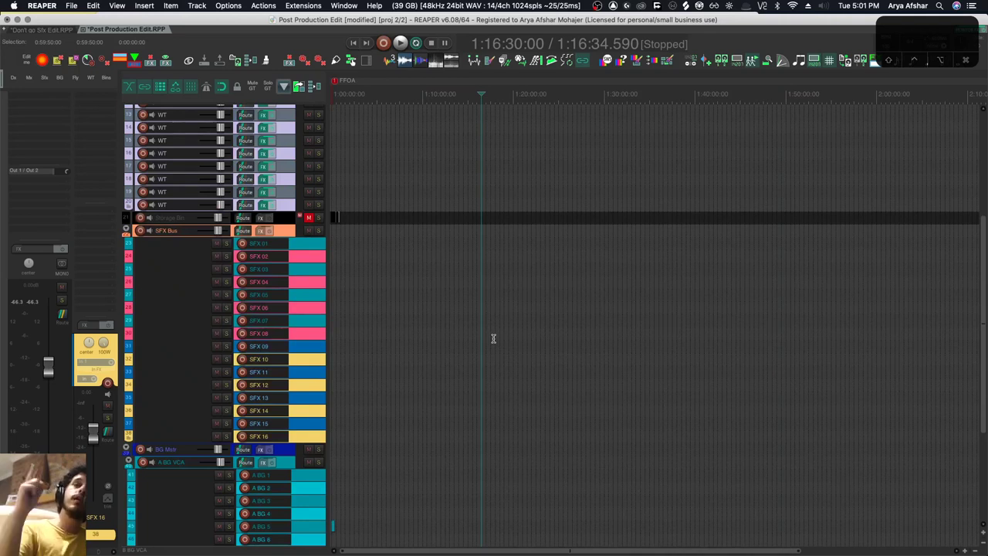
pyautogui.click(46, 80)
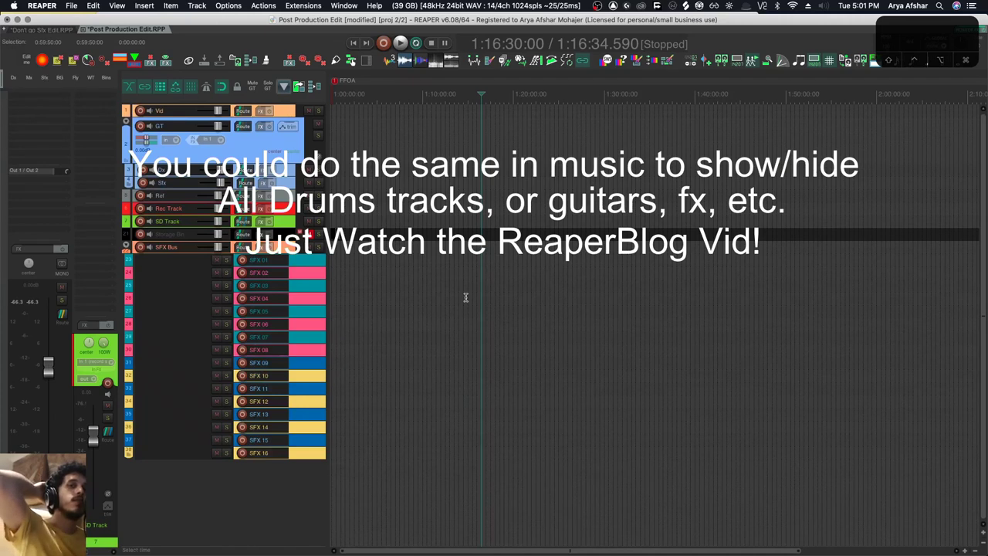